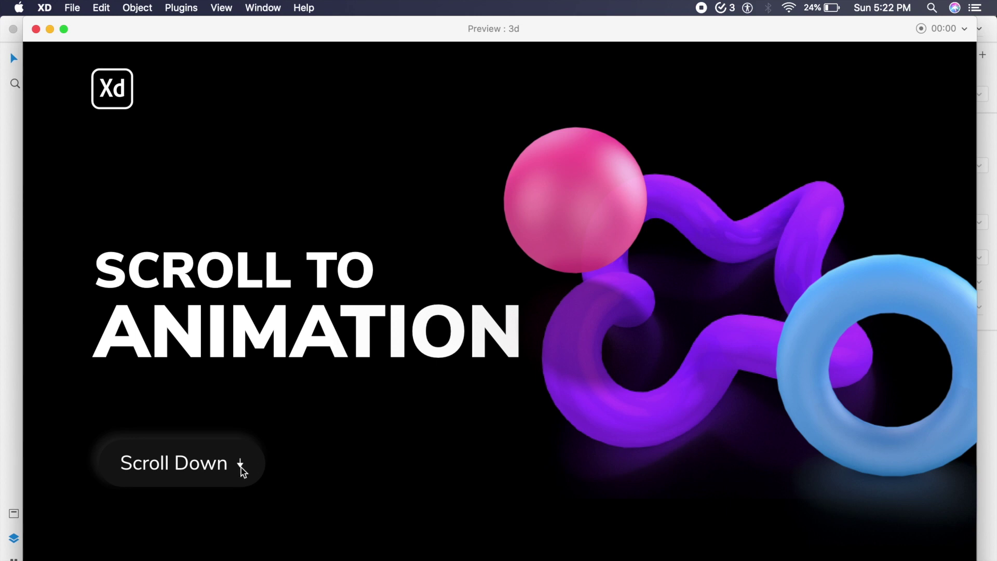
Review the landing-page preview by scrolling through it and briefly highlighting the membership text
scroll(349, 440, down, 10)
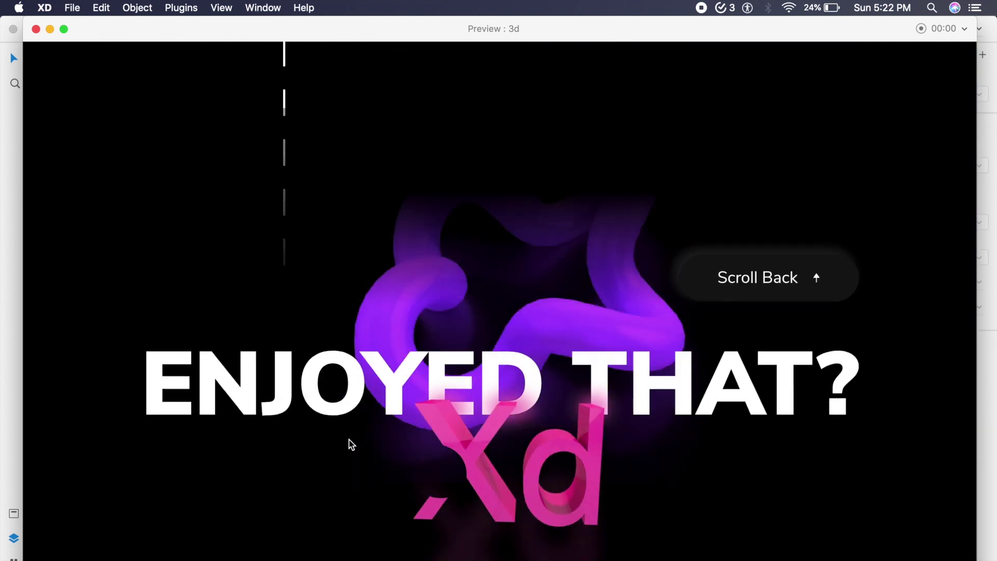
scroll(349, 440, down, 4)
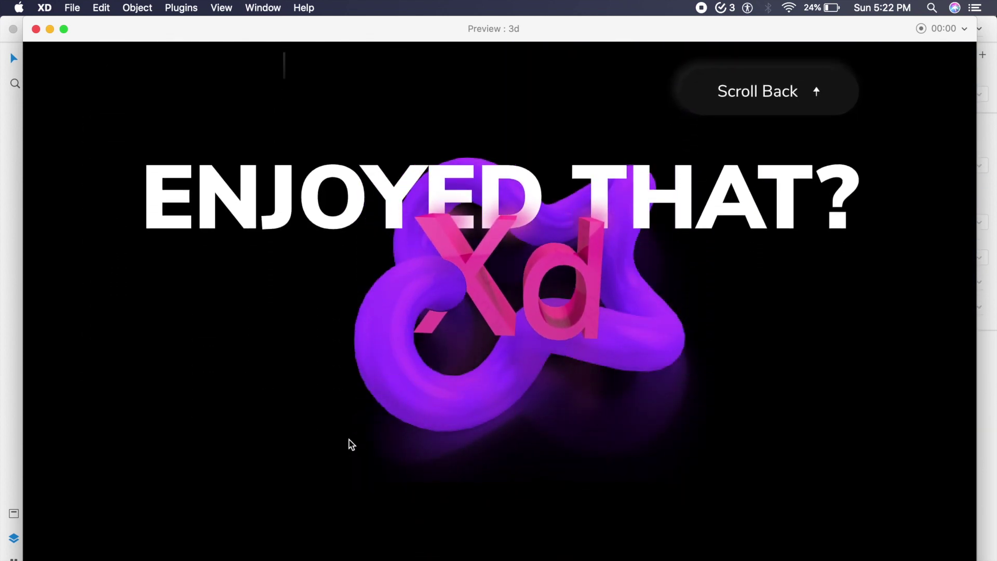
click(788, 93)
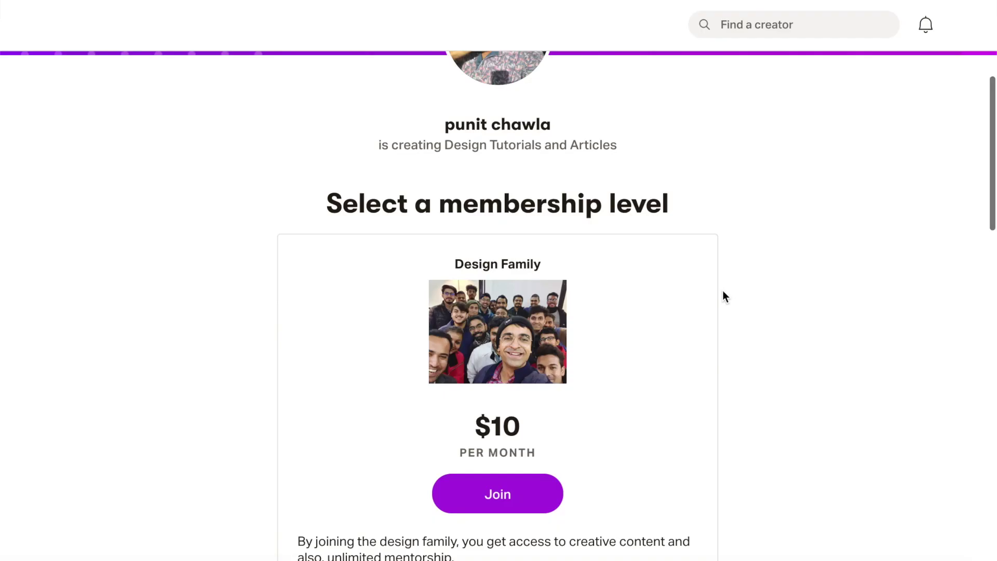
scroll(724, 293, up, 10)
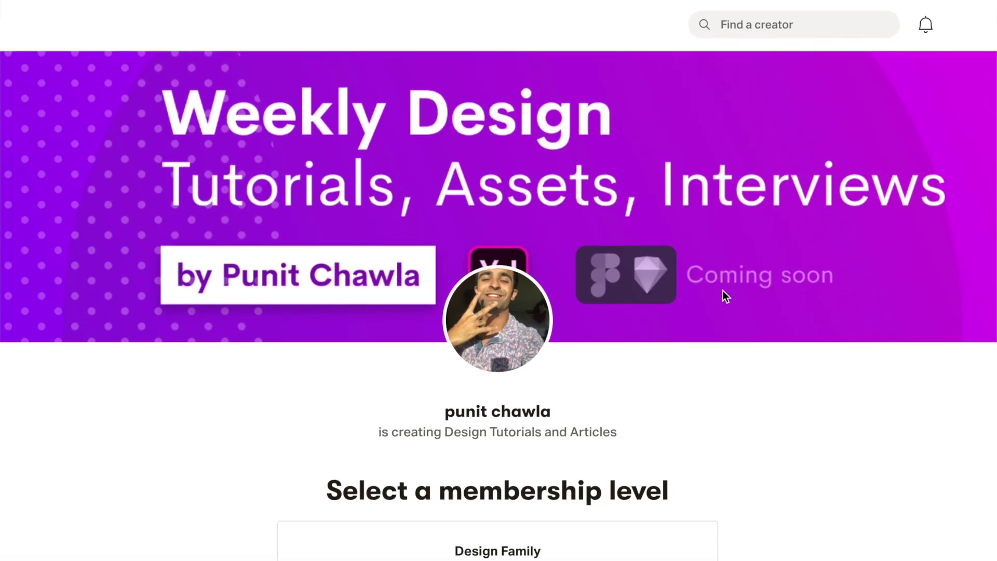
scroll(723, 292, down, 5)
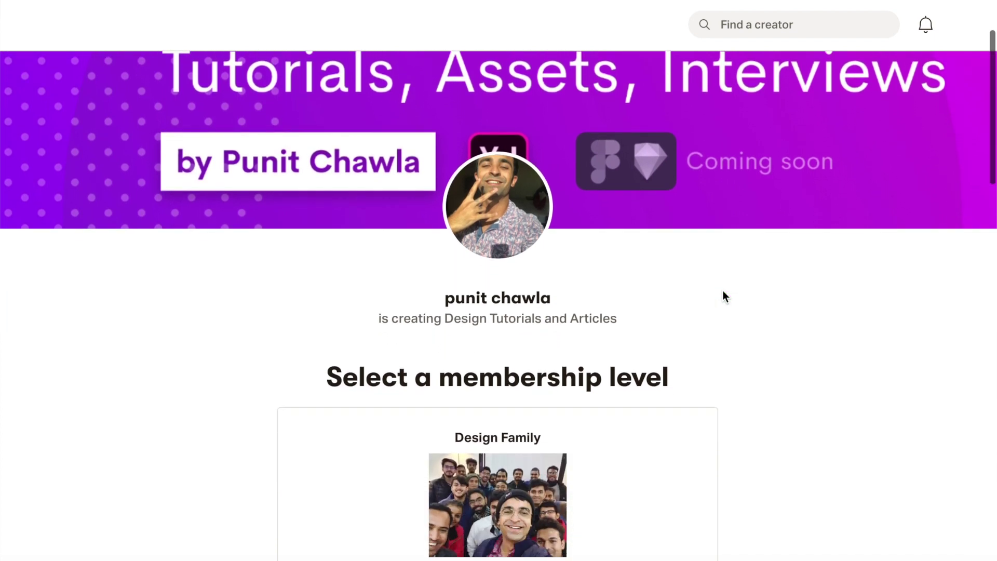
scroll(723, 292, down, 6)
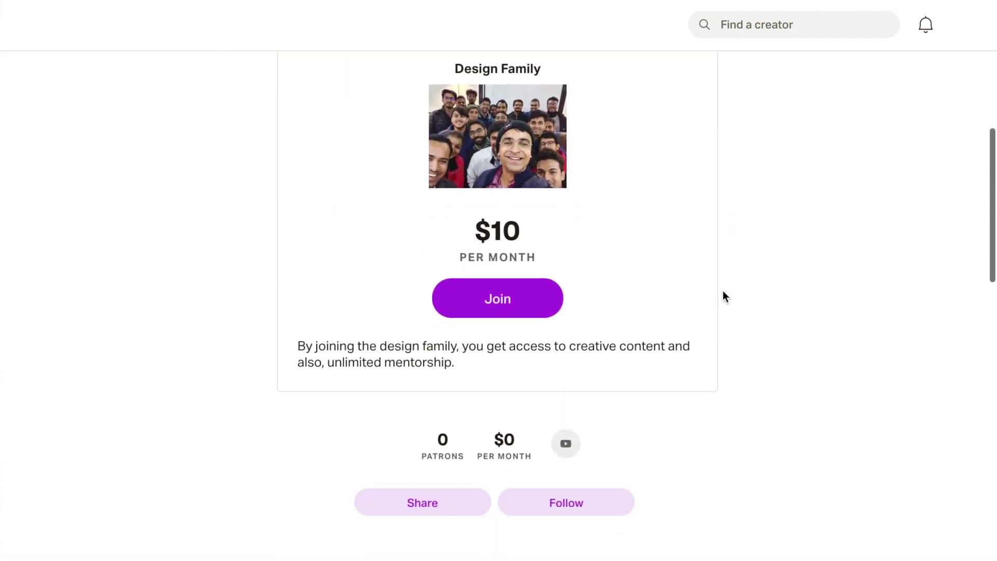
scroll(723, 293, down, 11)
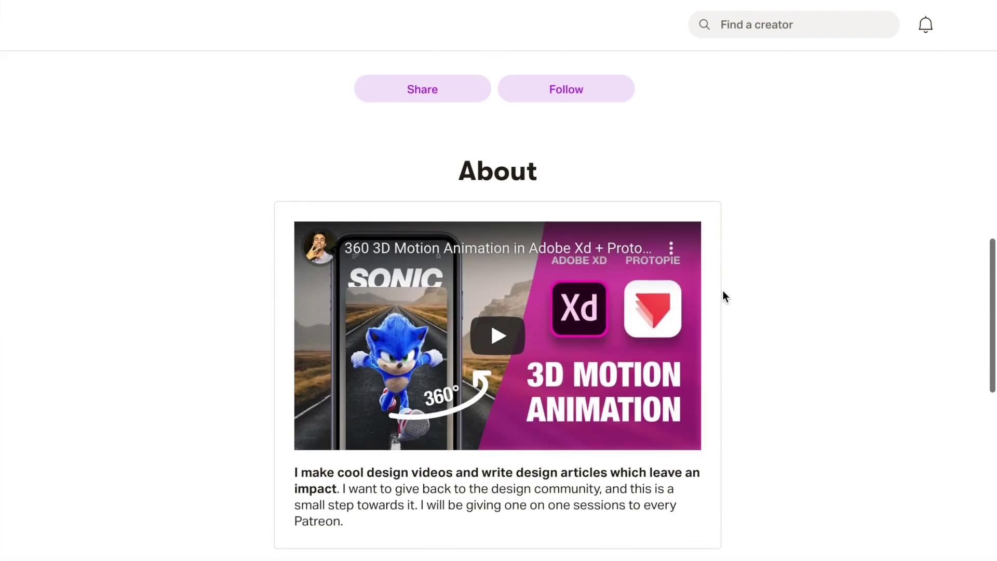
scroll(723, 292, down, 1)
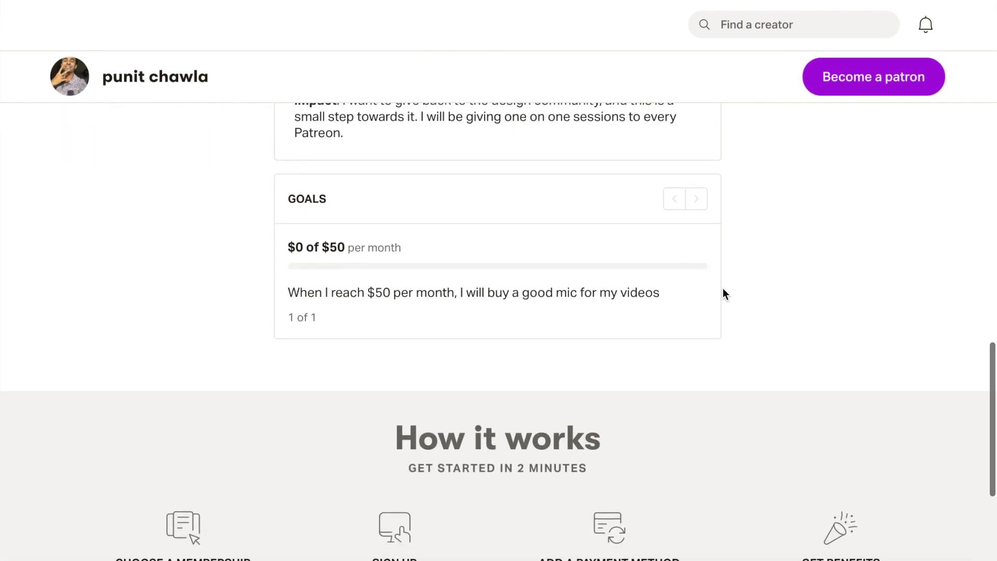
scroll(723, 291, up, 20)
scroll(723, 292, up, 6)
scroll(723, 292, down, 5)
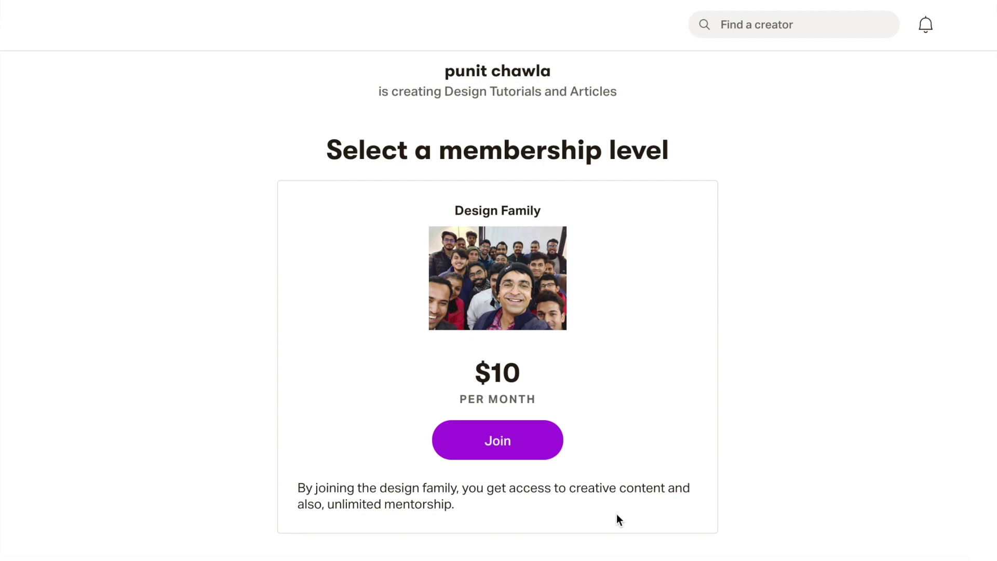
drag(450, 515, 315, 514)
click(646, 454)
scroll(646, 452, up, 6)
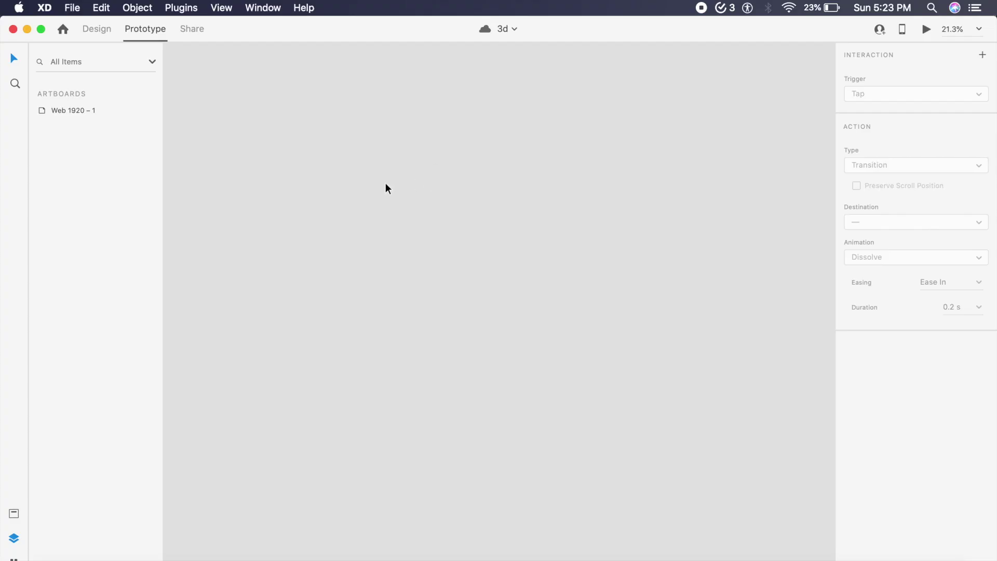
In Design mode, draw a new artboard and size it to 1920 × 1080
click(98, 28)
key(a)
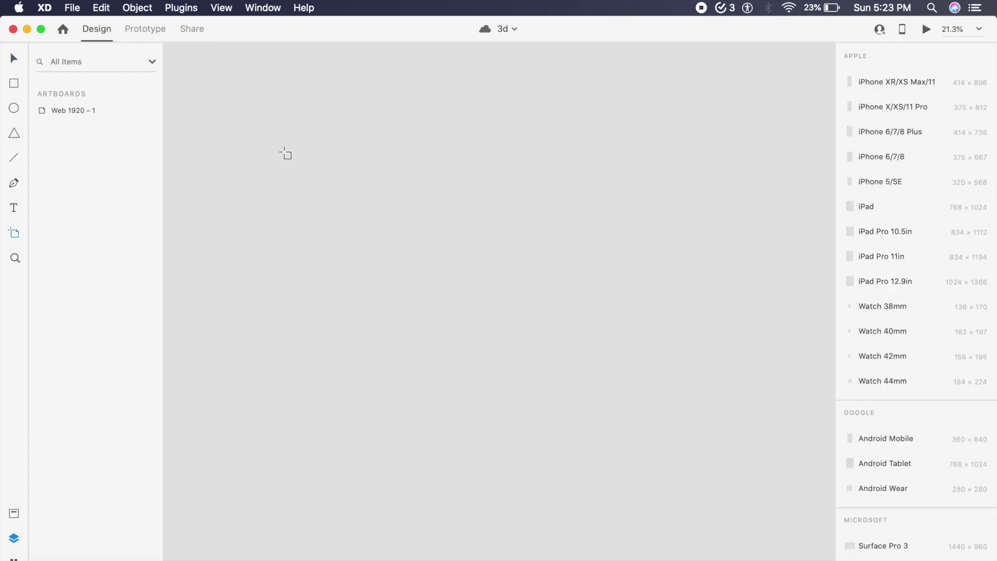
drag(284, 152, 696, 416)
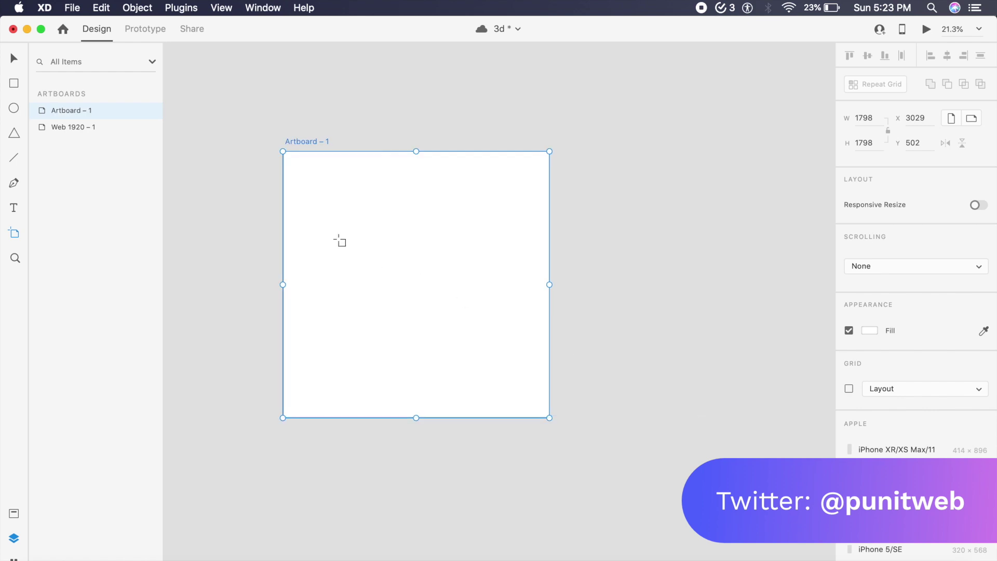
key(v)
click(873, 143)
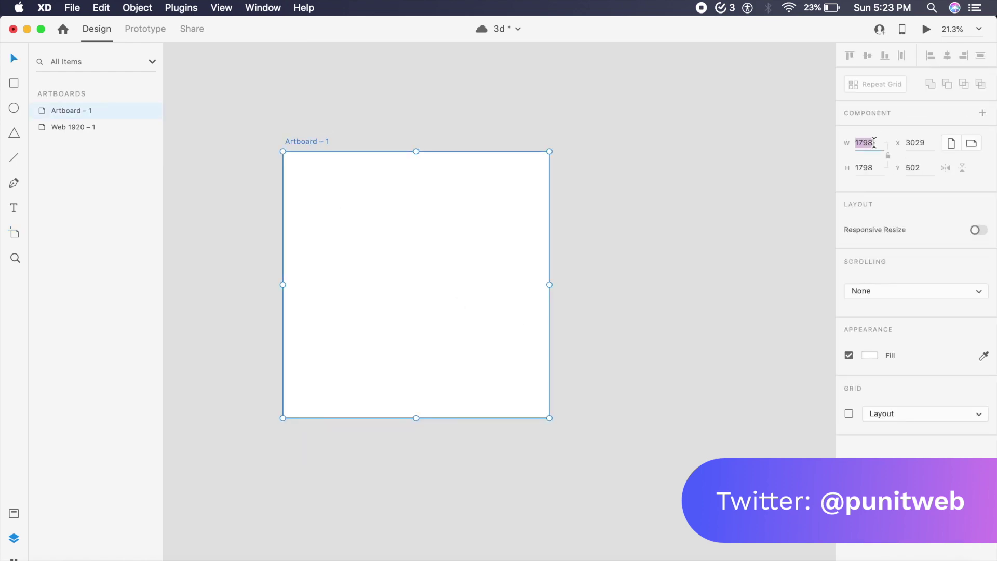
text(1920)
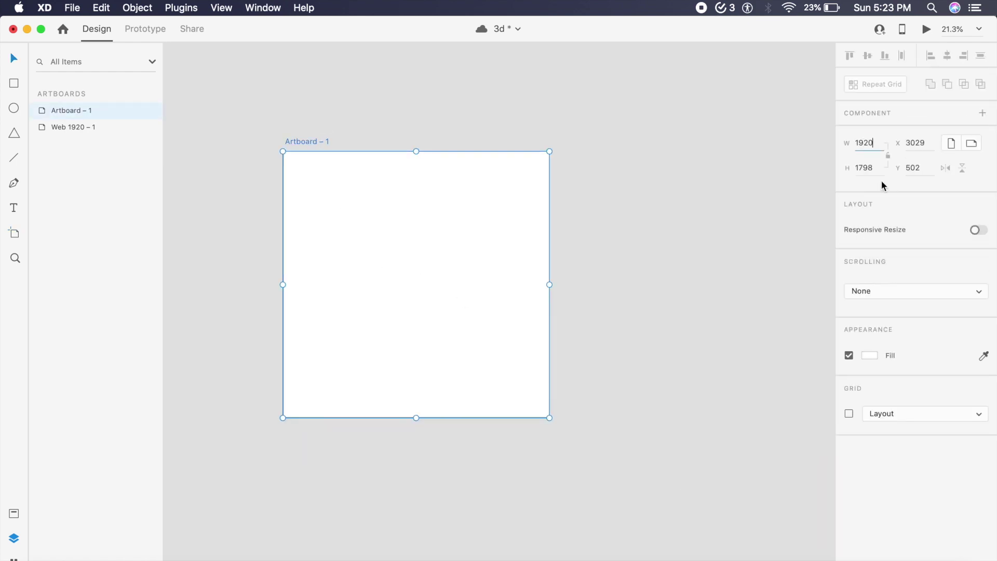
click(881, 169)
text(10)
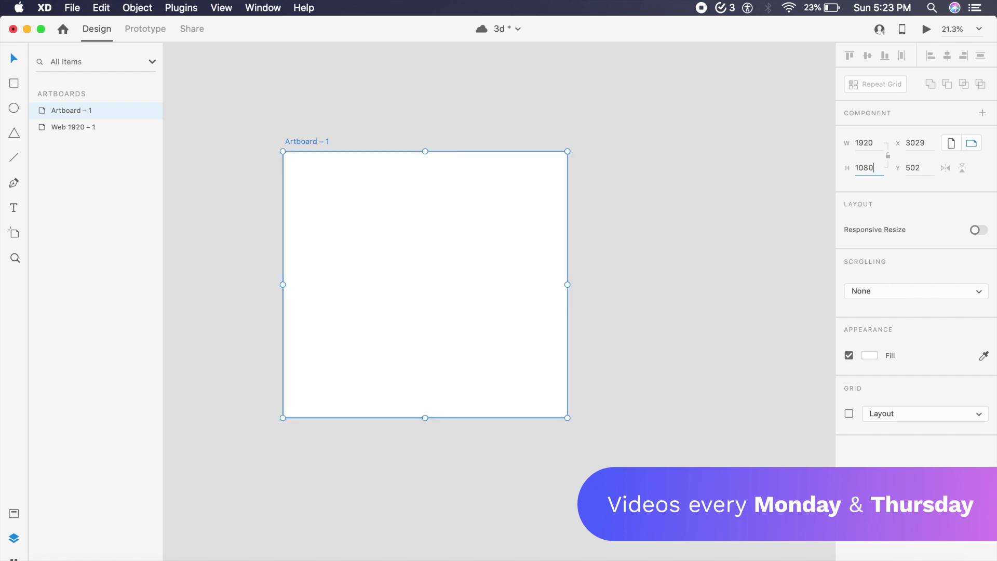
text(80)
key(Return)
Fill the artboard with pure black #000000 and start a text box on its left
click(310, 182)
scroll(310, 182, up, 5)
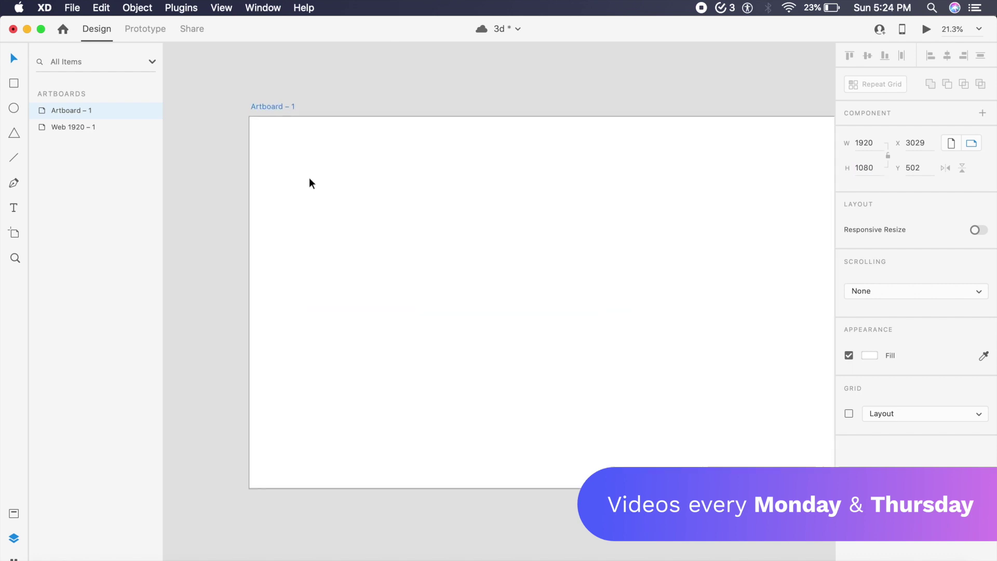
scroll(312, 185, down, 2)
key(Escape)
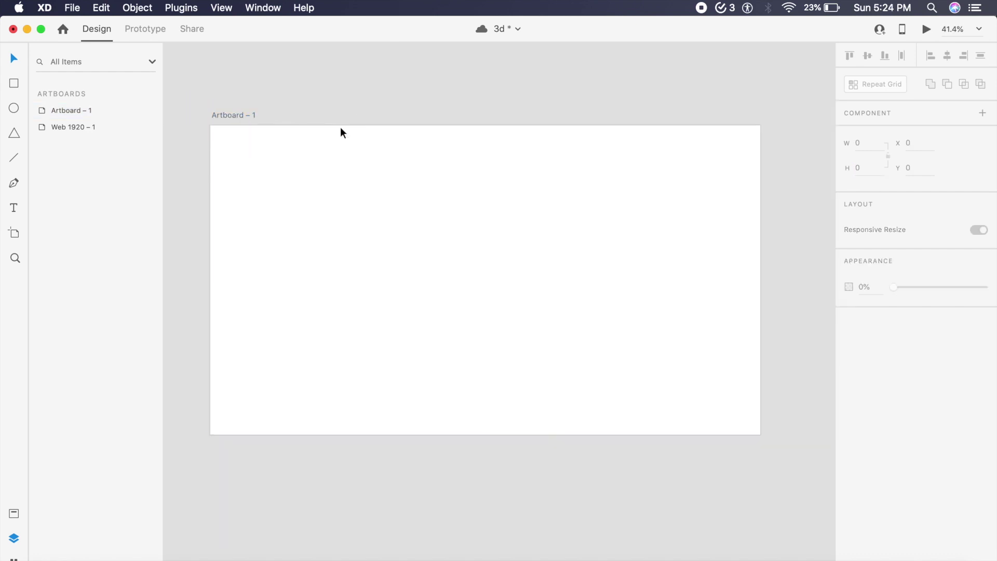
click(239, 119)
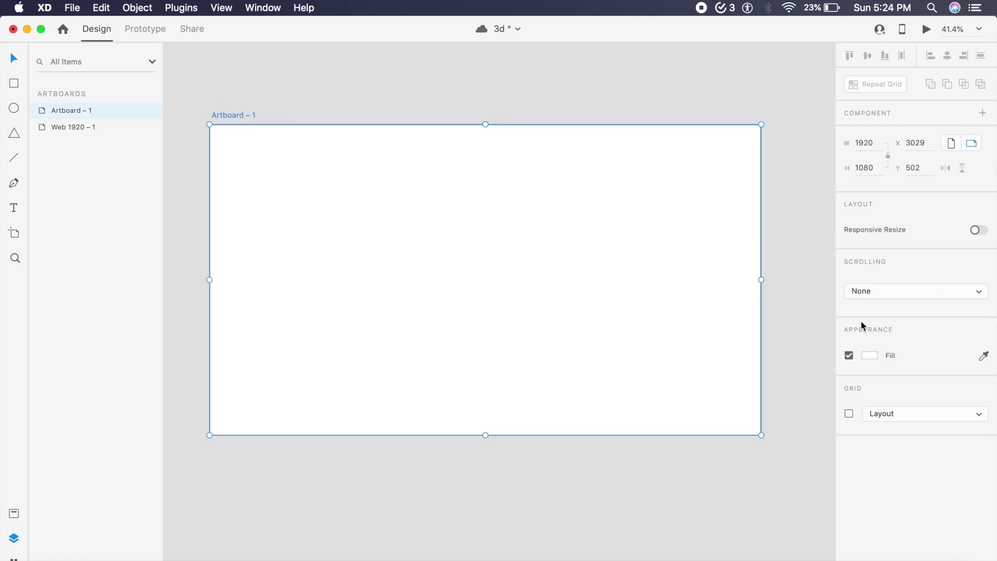
click(870, 356)
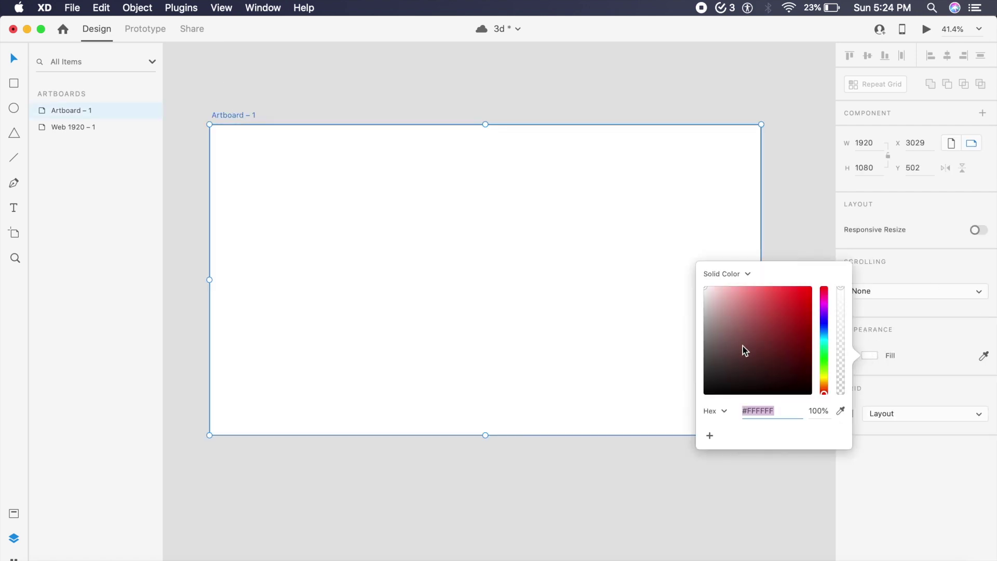
drag(744, 350, 692, 411)
click(789, 178)
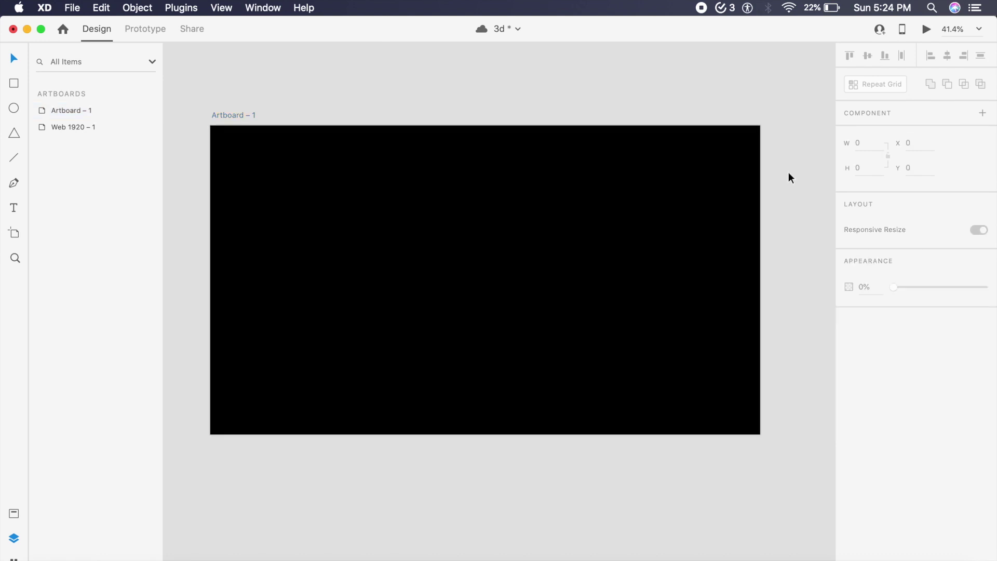
key(t)
click(257, 208)
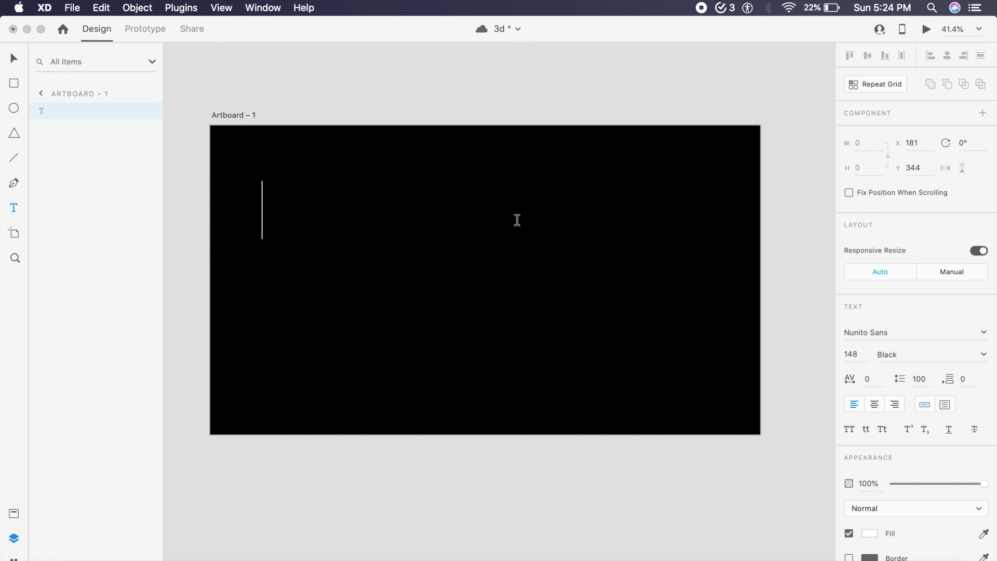
Type the heading NUNITO SANS on two lines, NUNITO above SANS
text(N)
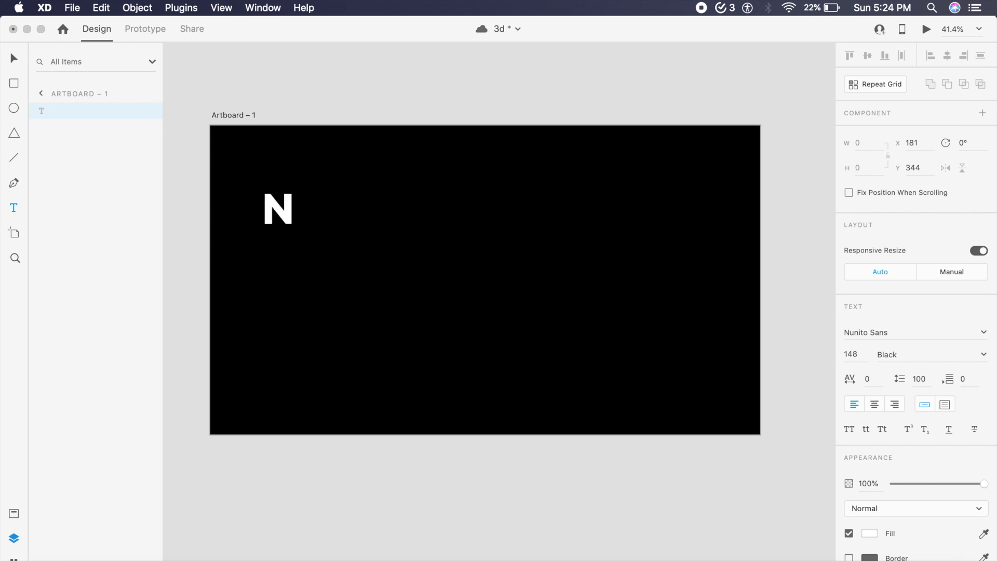
text(UNI)
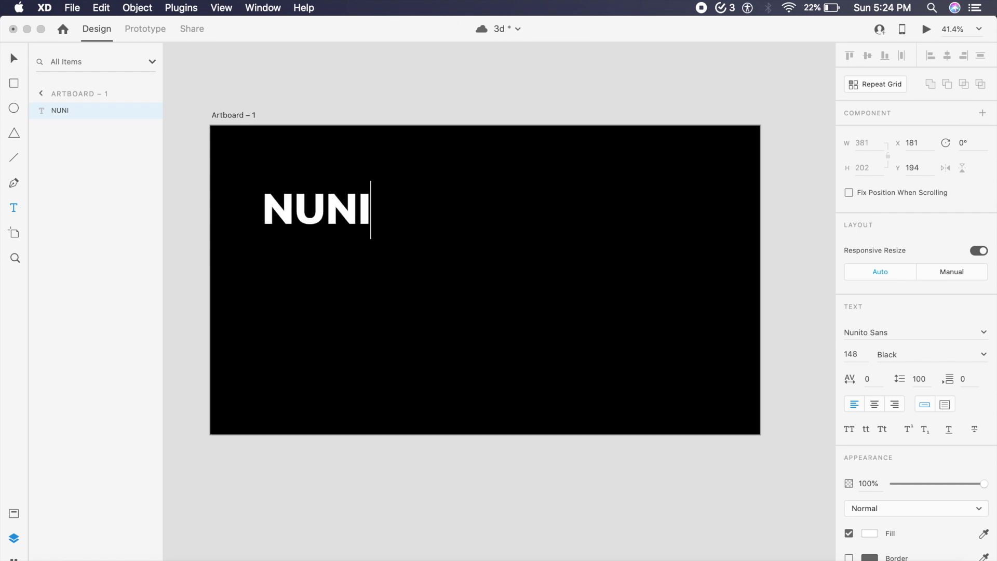
text(TO)
key(Return)
text(SANS)
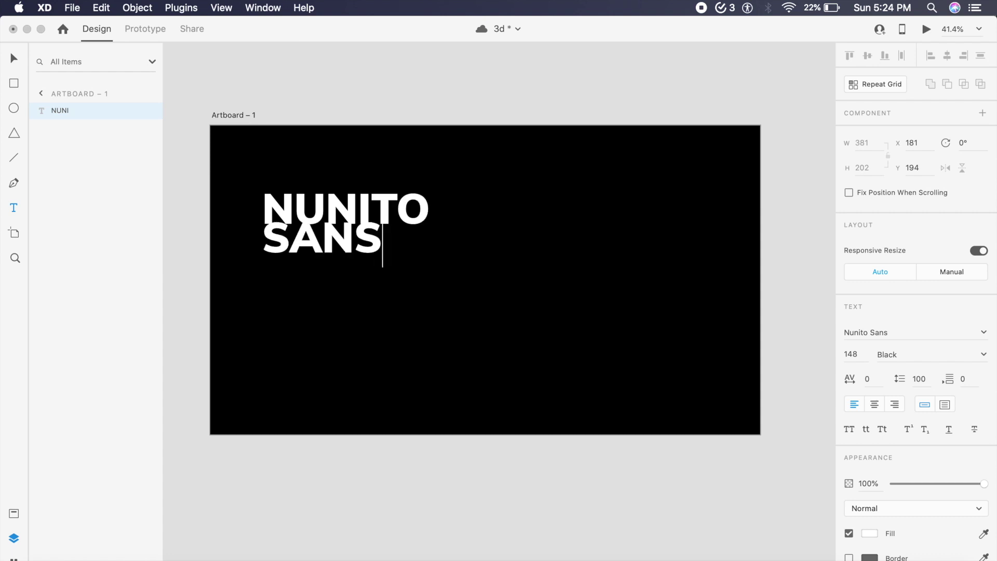
key(Escape)
click(341, 219)
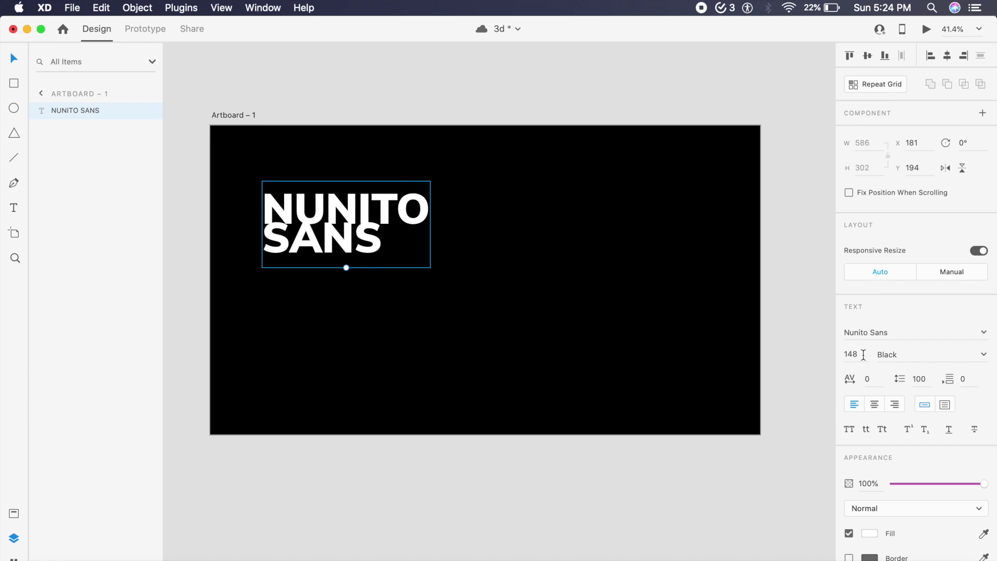
Set the heading's line height to 145 and move it further down the artboard
click(863, 354)
click(919, 378)
text(145)
key(Return)
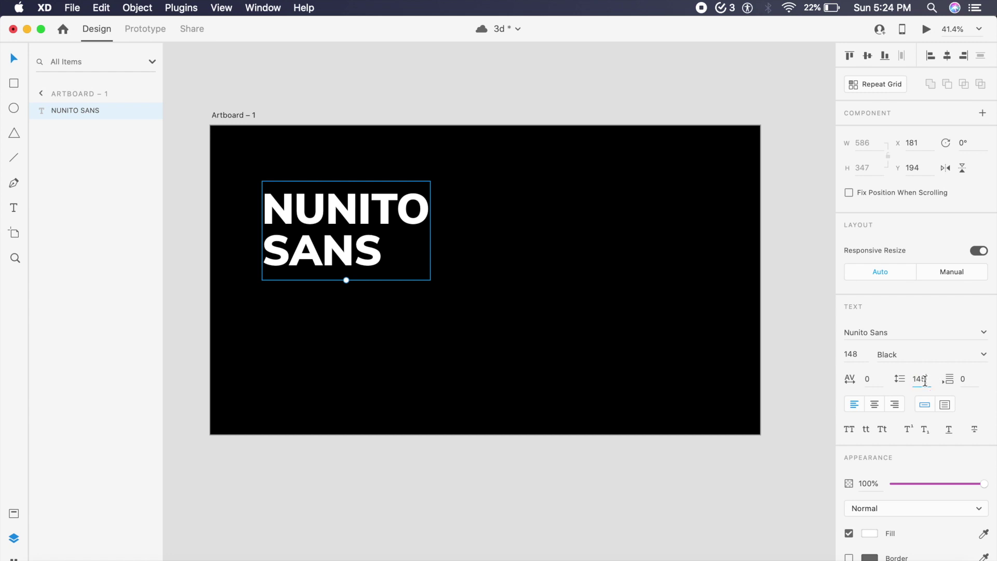
click(919, 379)
drag(322, 247, 331, 291)
click(404, 351)
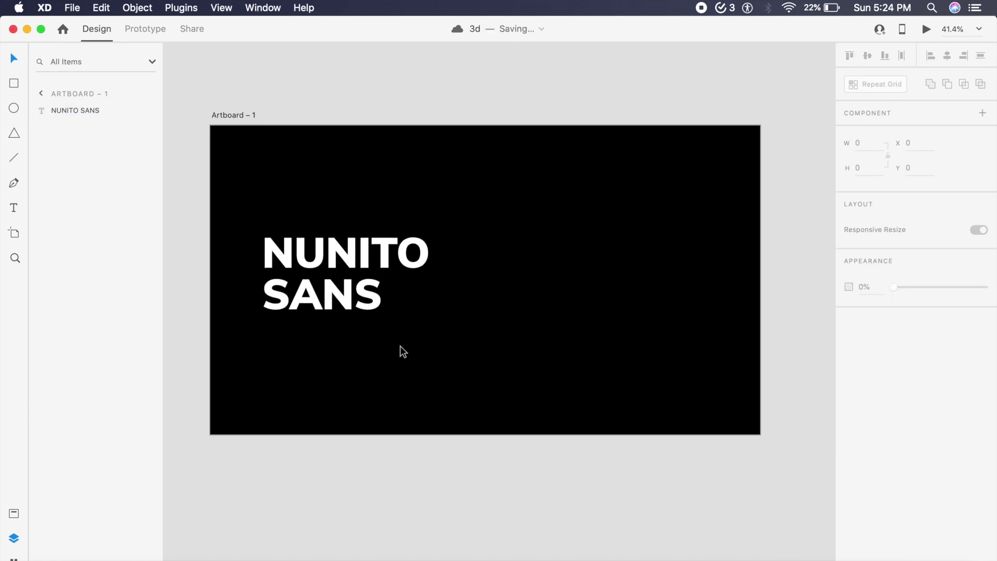
Draw a white rectangle just below the heading
key(r)
mouse_move(271, 350)
mouse_down()
mouse_move(390, 385)
mouse_move(415, 381)
mouse_up()
key(v)
click(345, 369)
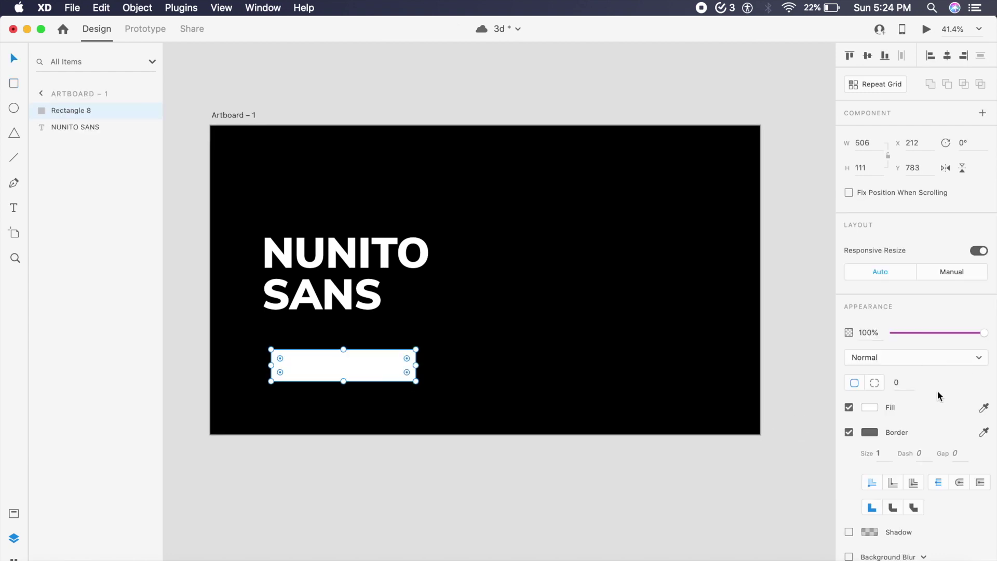
Round the rectangle into a pill with 500 radius, remove its border and fill it dark grey
click(905, 385)
key(Return)
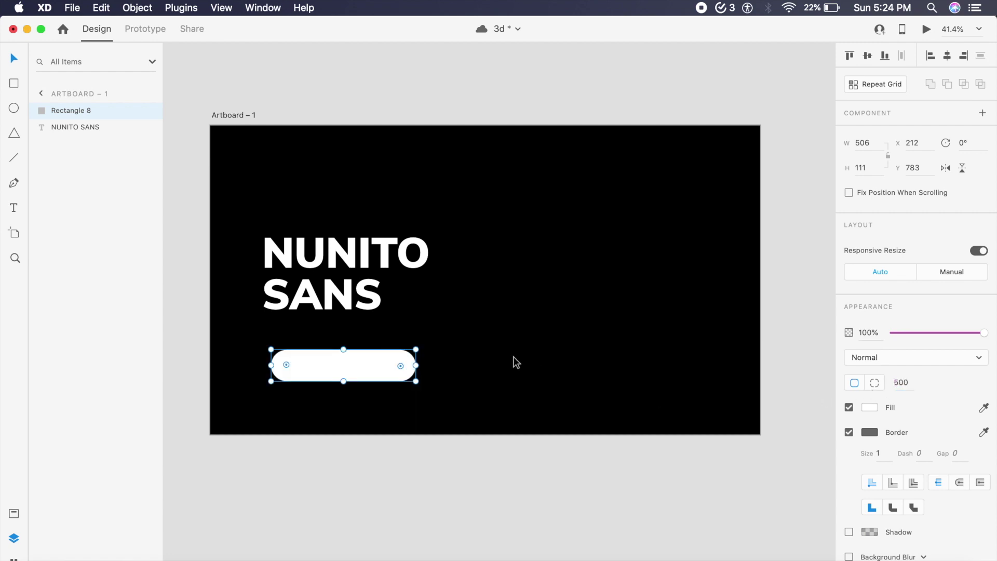
click(848, 432)
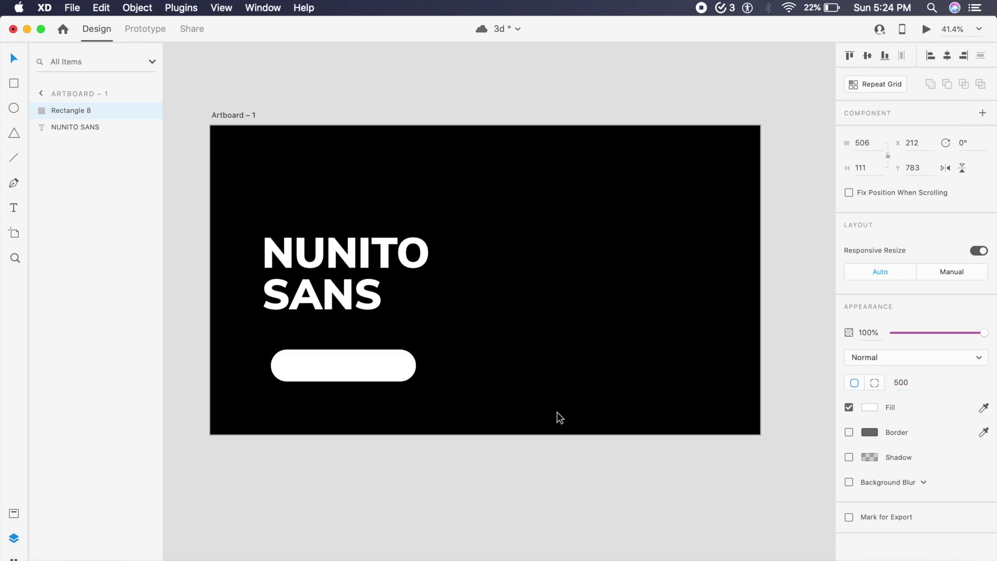
scroll(556, 416, up, 5)
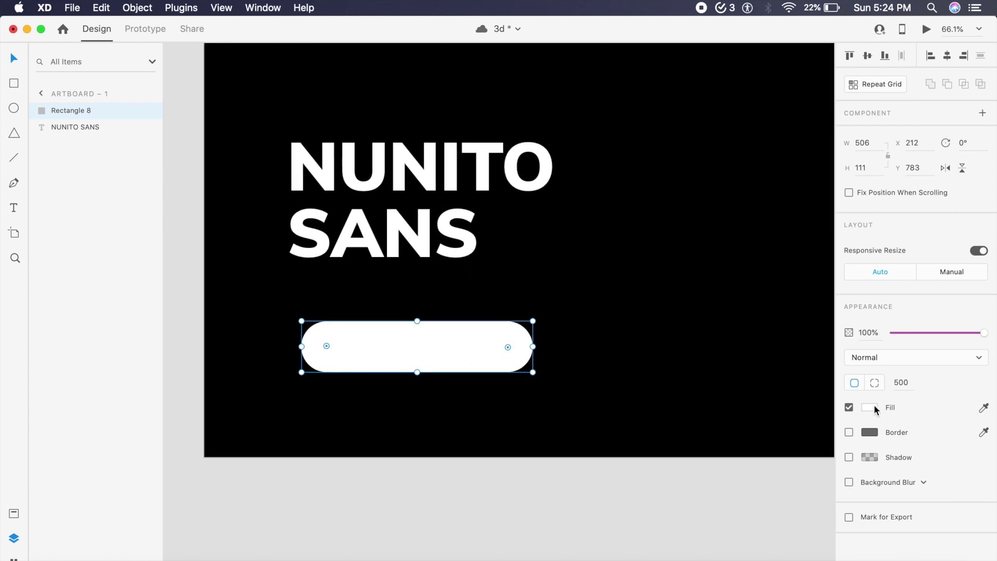
click(869, 407)
drag(742, 411, 697, 434)
click(568, 423)
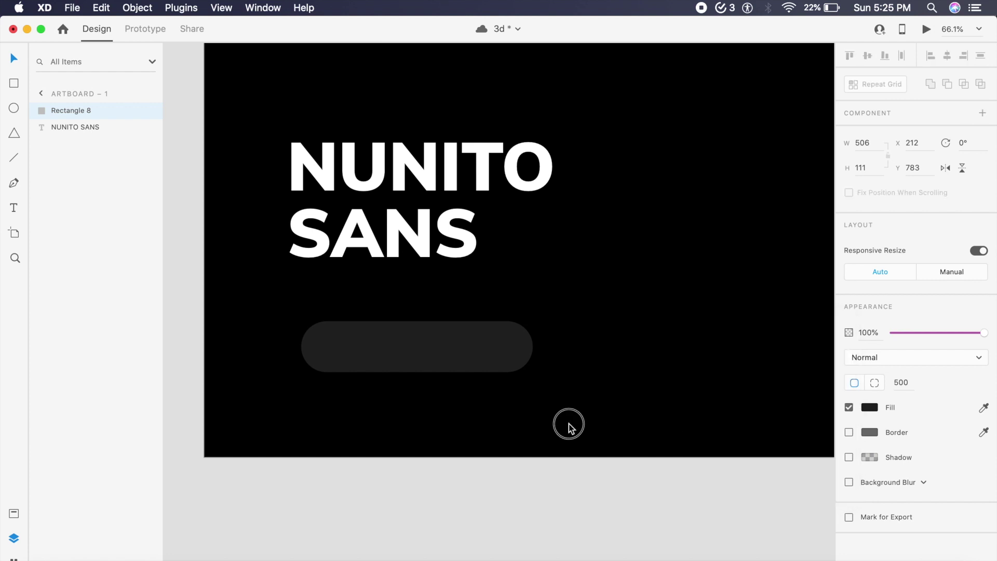
click(569, 423)
click(475, 340)
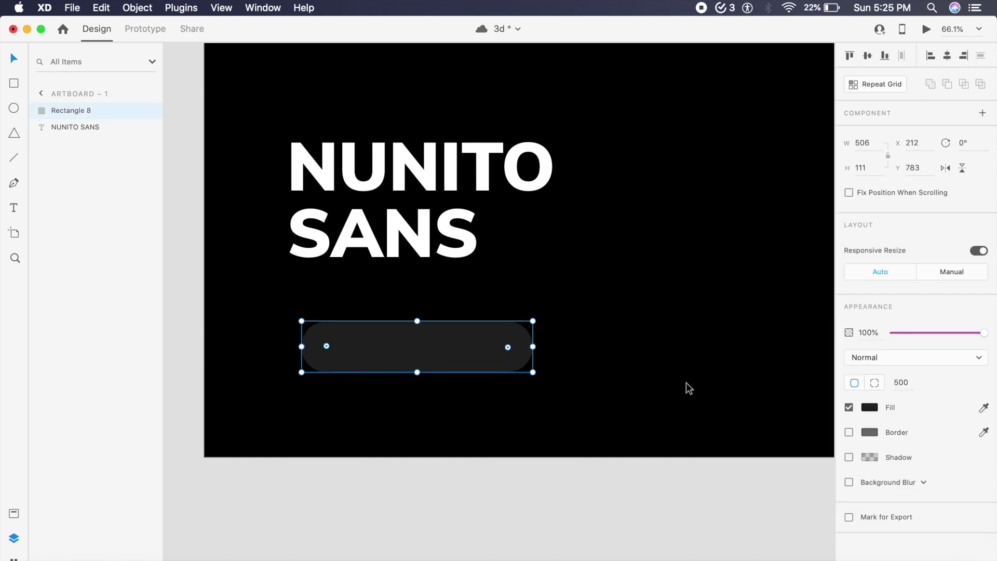
Give the pill a drop shadow of 12, 12, blur 24 in semi-transparent black
click(849, 457)
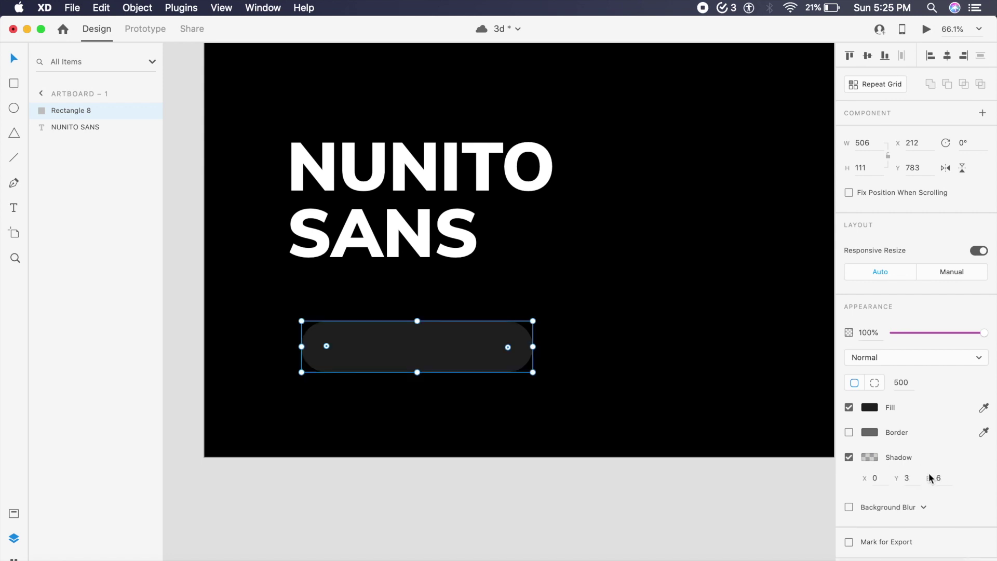
click(909, 478)
text(12)
click(942, 479)
text(2)
key(Return)
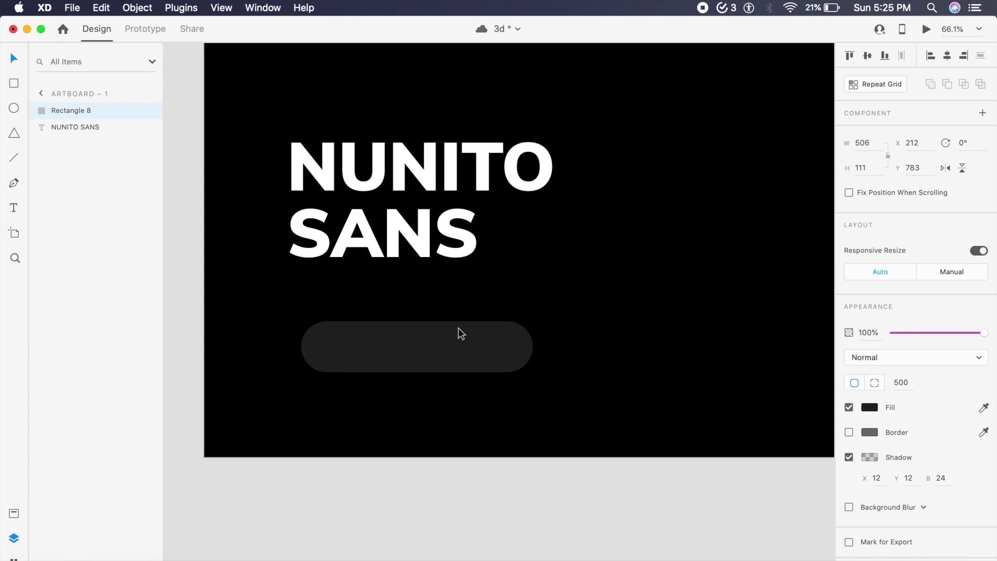
key(Return)
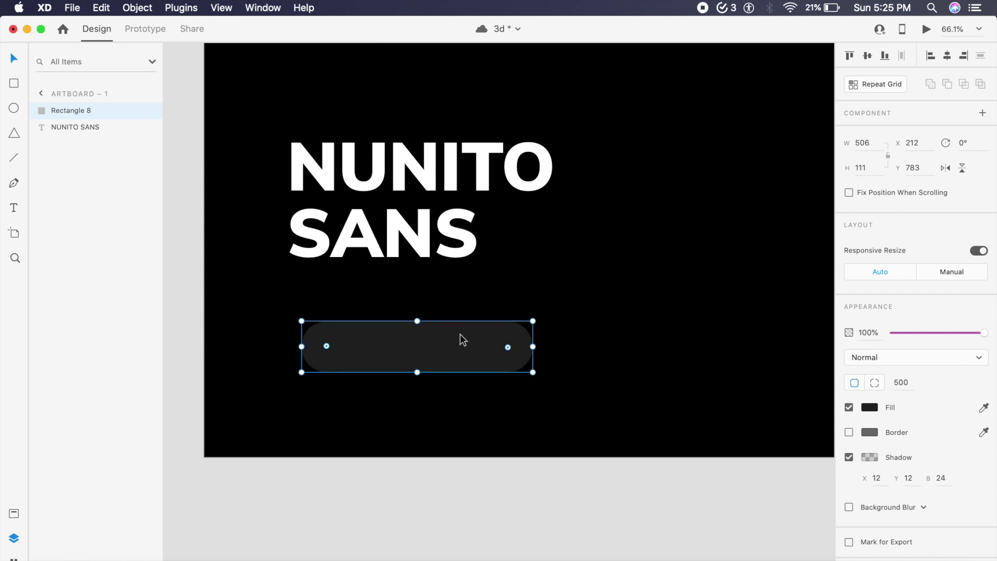
click(870, 457)
drag(841, 425, 841, 421)
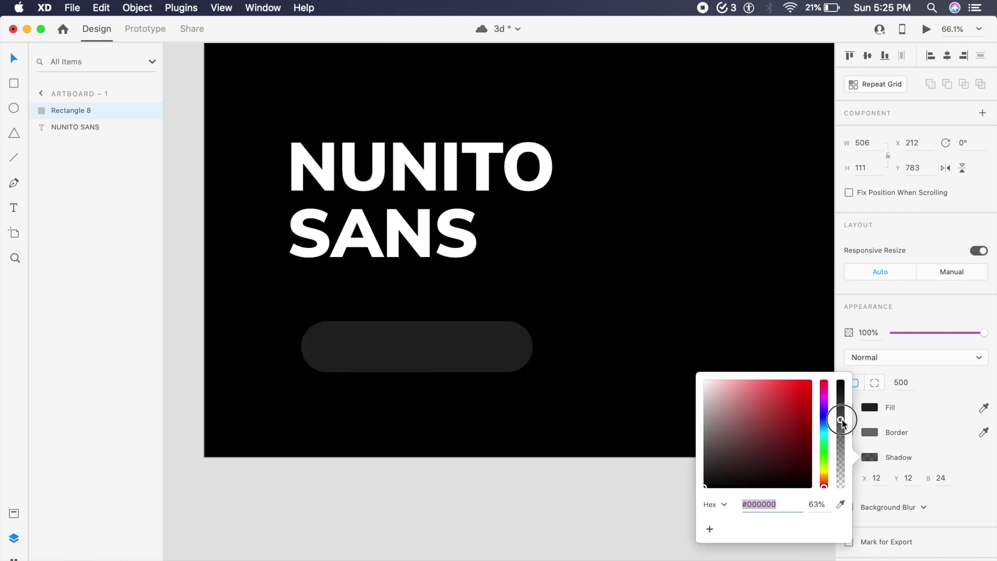
click(740, 324)
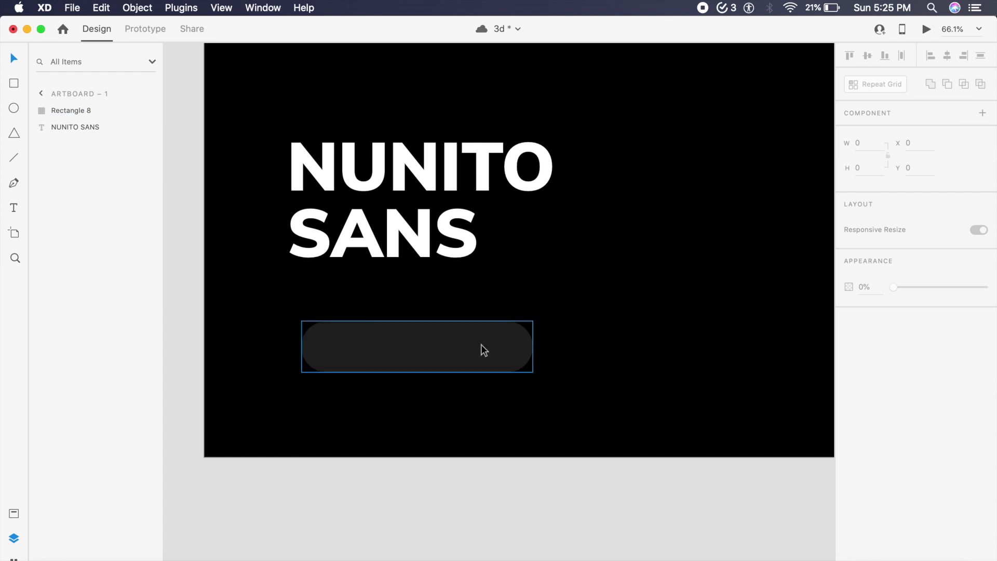
Duplicate the pill and give the copy a -12, -12 light grey #E5E5E5 shadow at 19%
drag(484, 350, 484, 426)
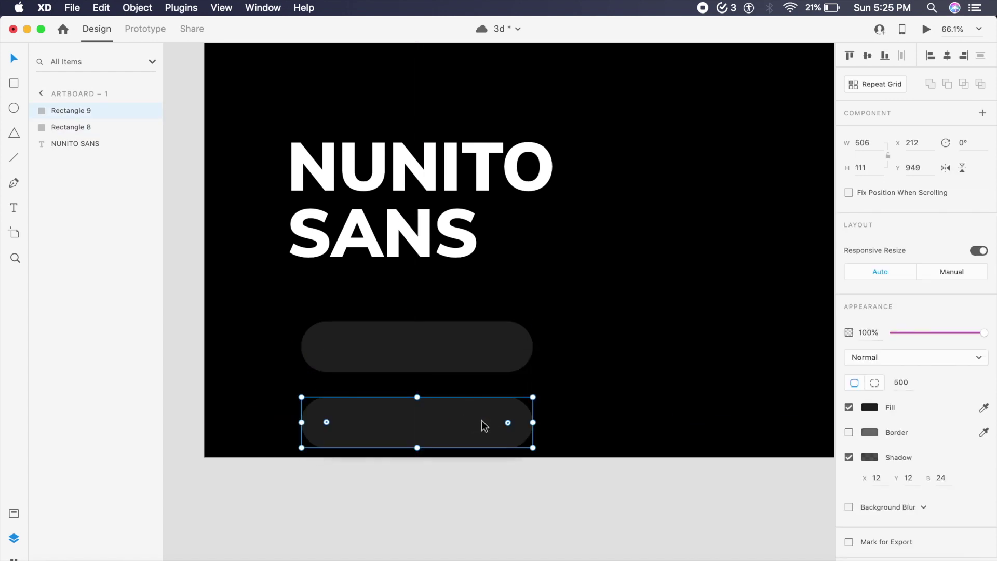
click(879, 478)
text(-12)
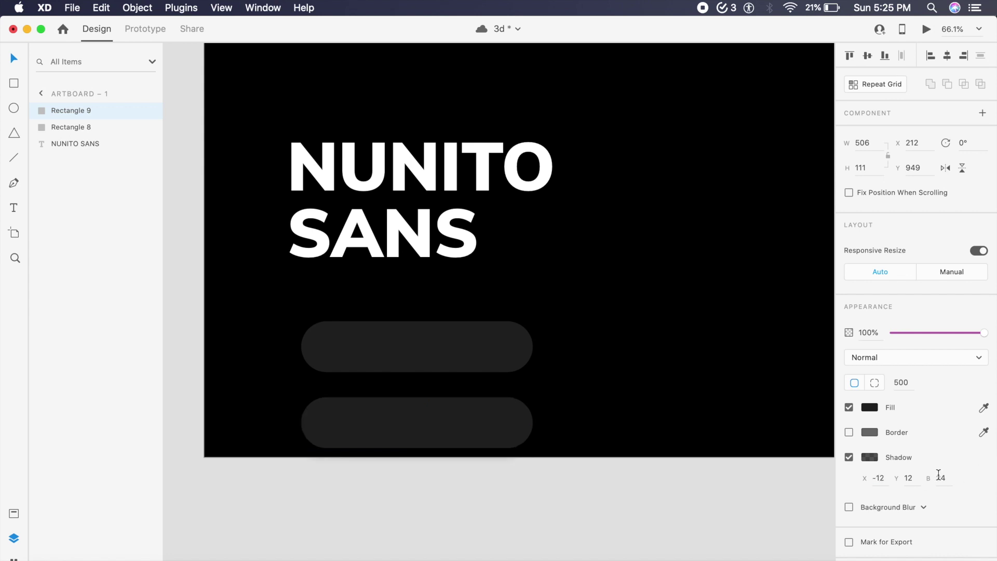
key(Return)
click(917, 481)
text(-1)
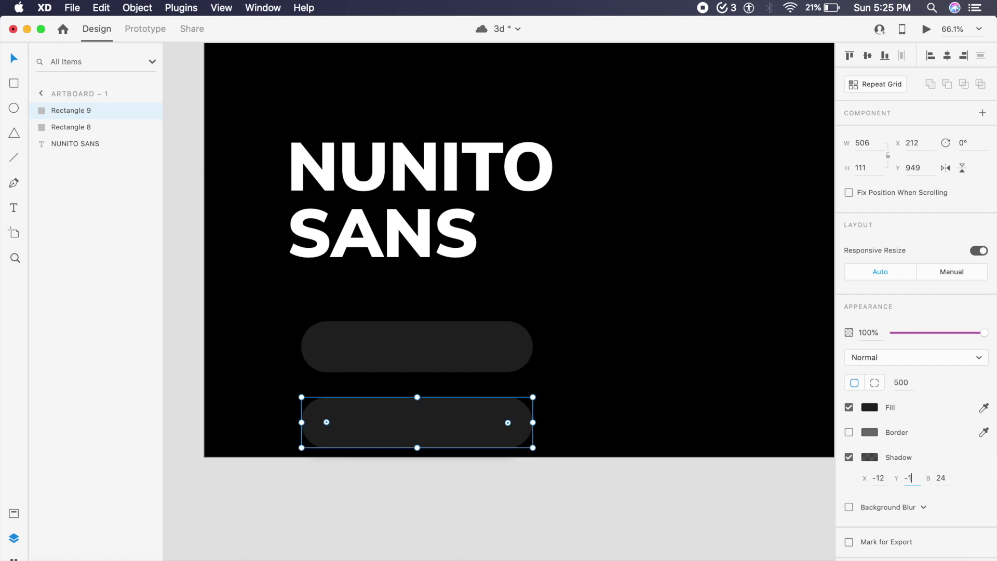
text(2)
key(Return)
click(876, 460)
drag(750, 436, 689, 392)
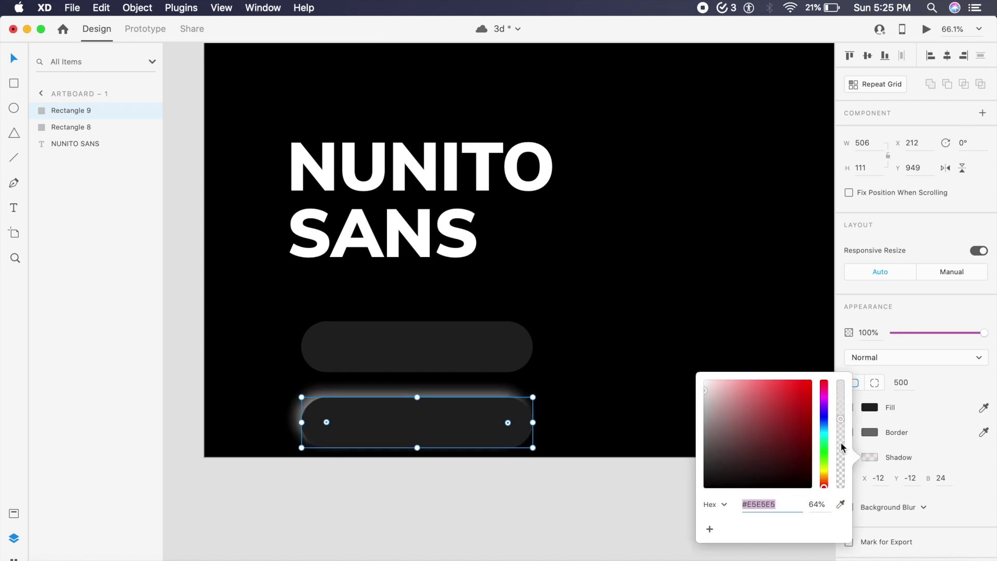
drag(841, 447, 841, 470)
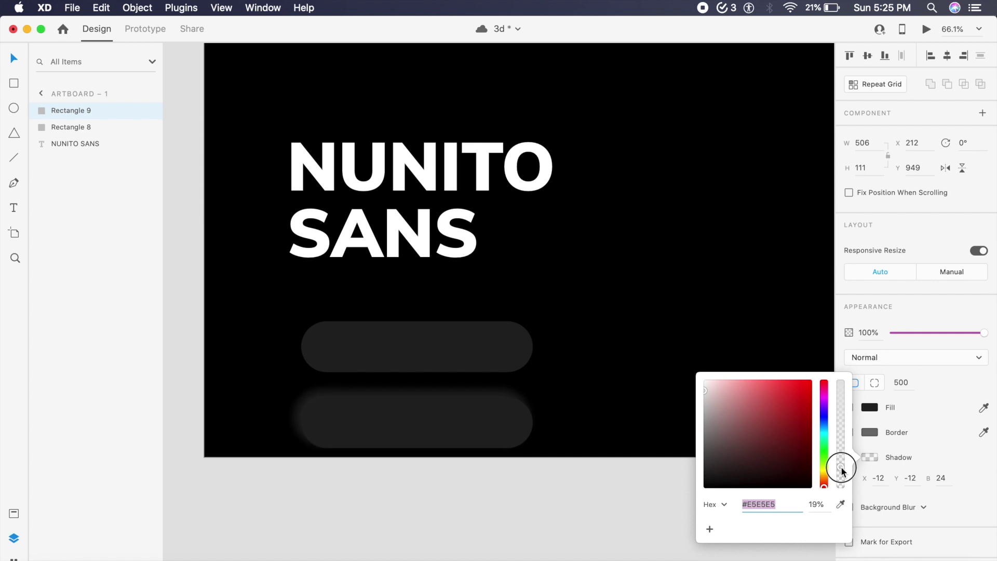
click(447, 503)
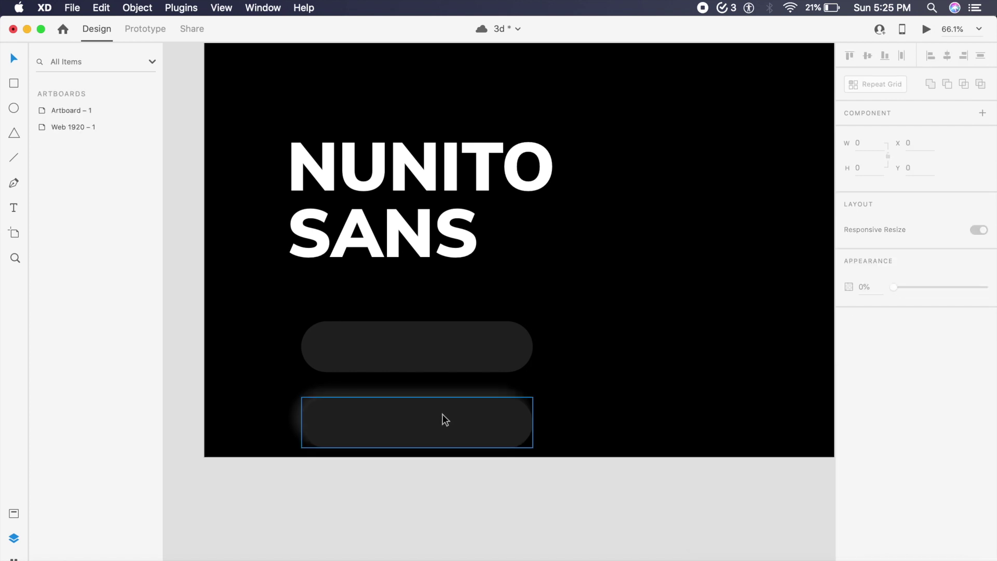
Stack the copy behind the original pill and group the two shapes
drag(445, 420, 445, 343)
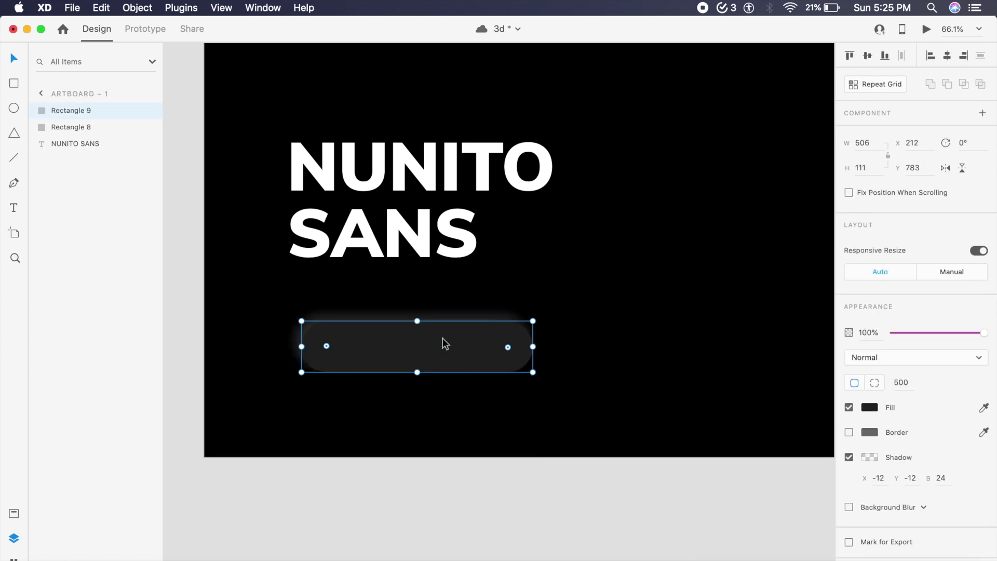
key(super+bracketleft)
key(super+bracketleft)
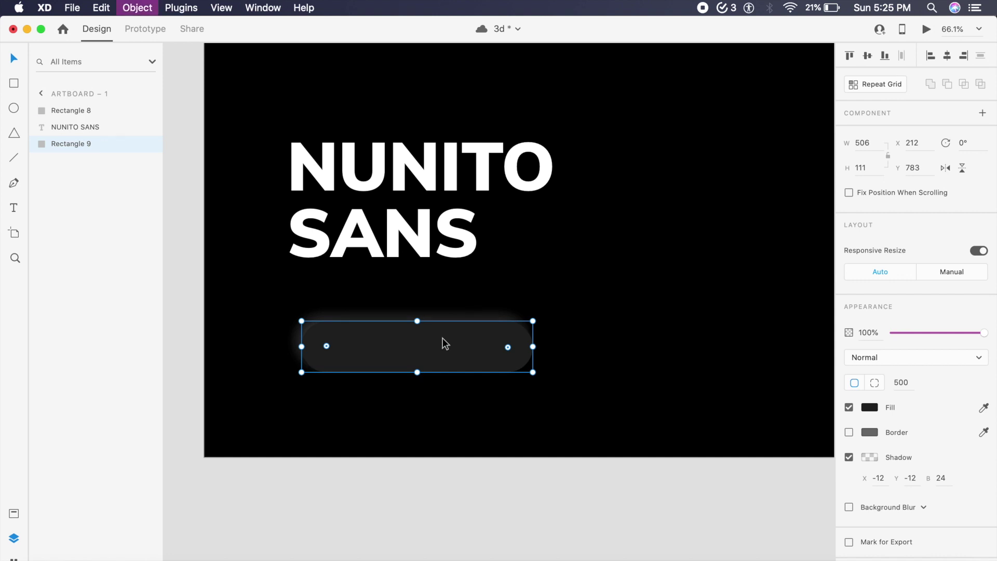
click(562, 404)
drag(559, 399, 398, 338)
key(super+g)
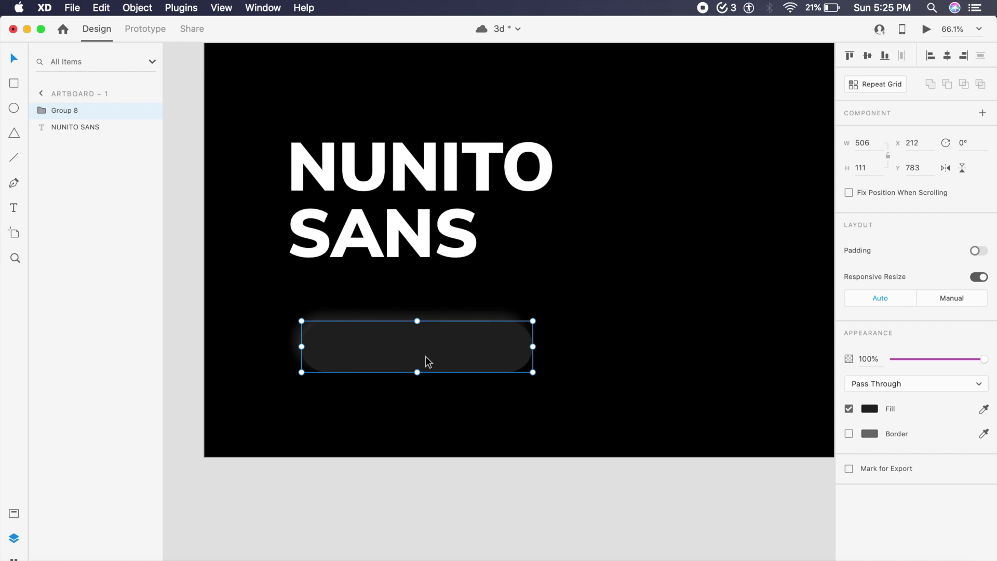
Add the white label 'Scroll down' inside the dark pill button
key(t)
click(331, 347)
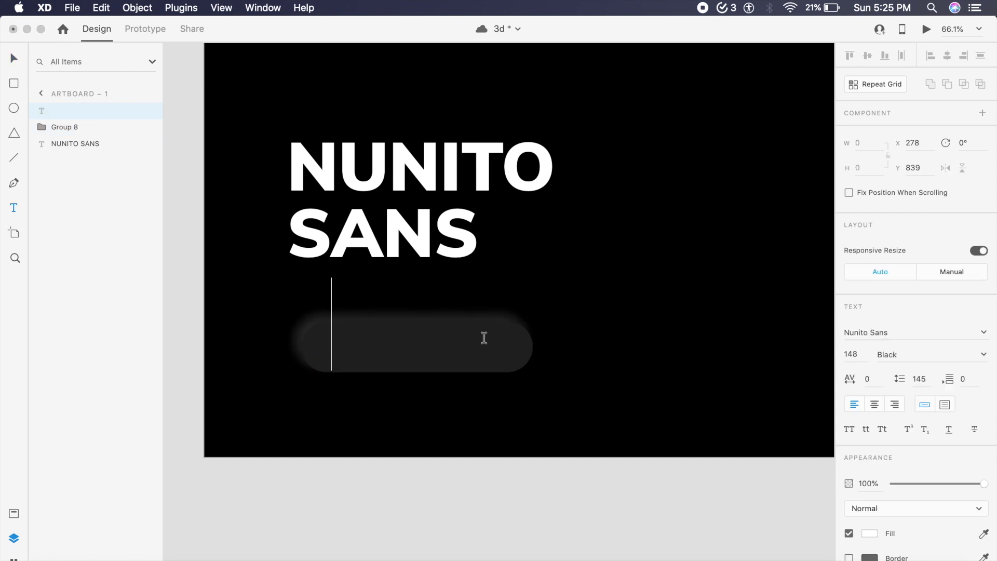
text(Scroll down)
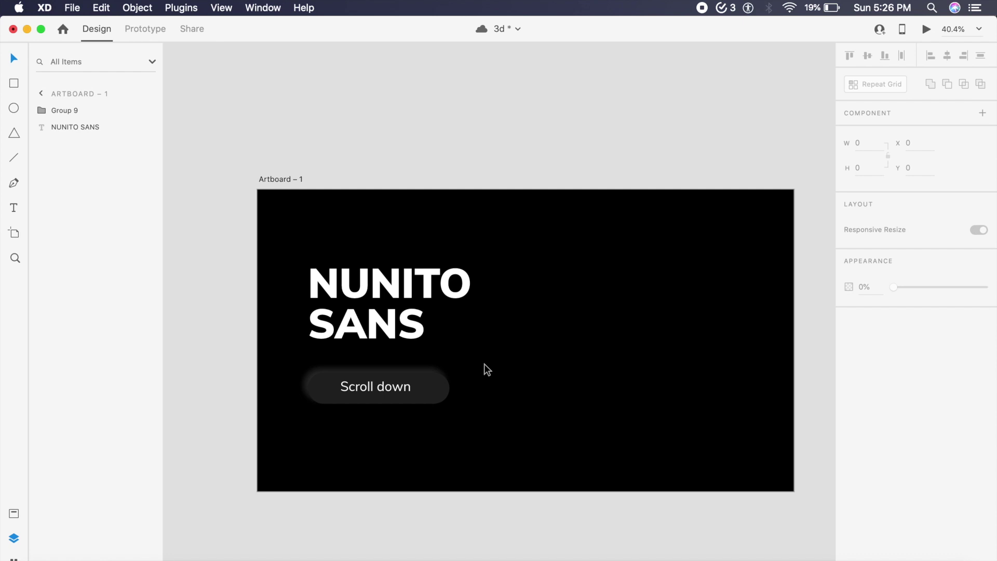
click(631, 353)
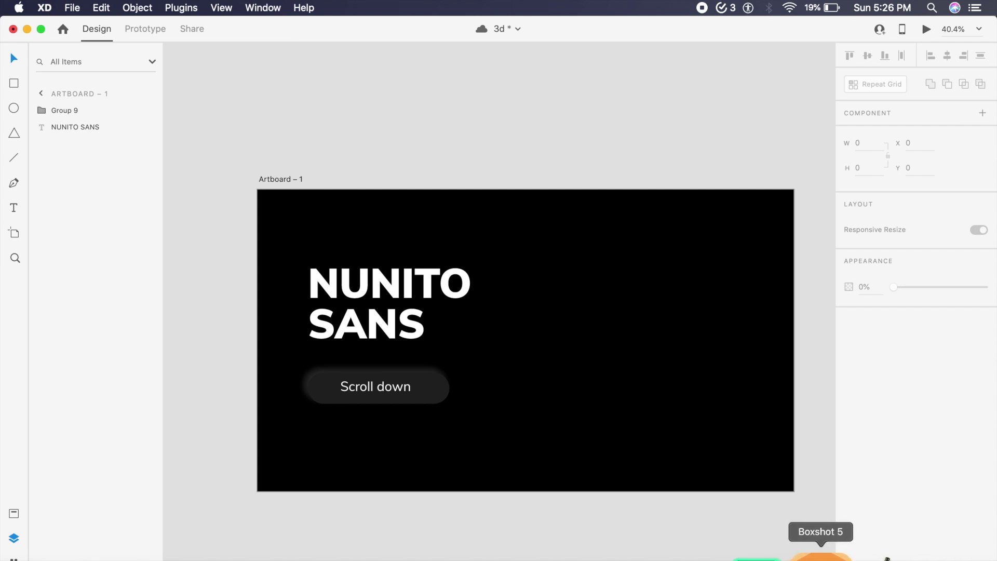
Switch to Boxshot 5 and open the sample shapes scene from the Other template category
click(820, 556)
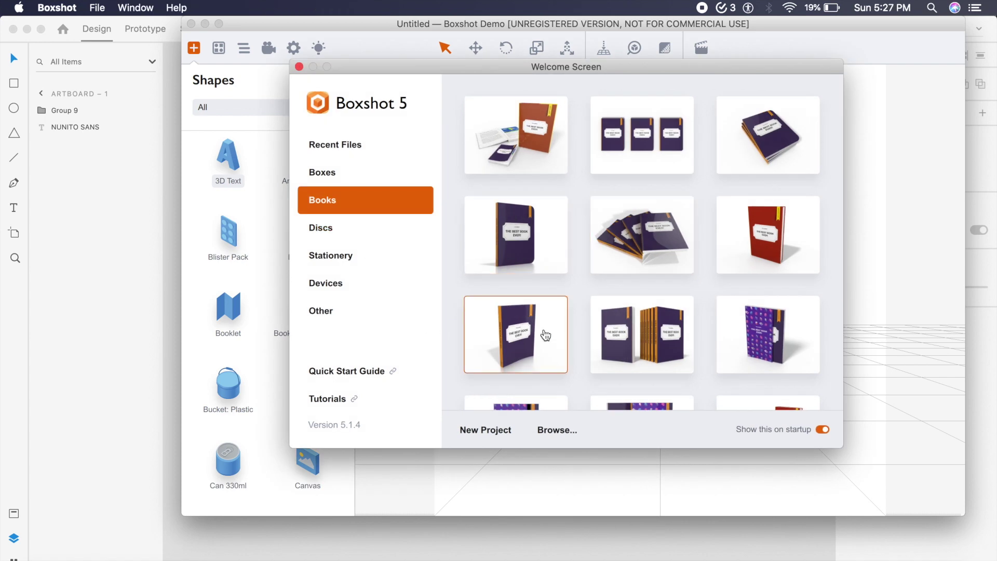
scroll(546, 335, down, 10)
scroll(545, 335, up, 10)
click(327, 313)
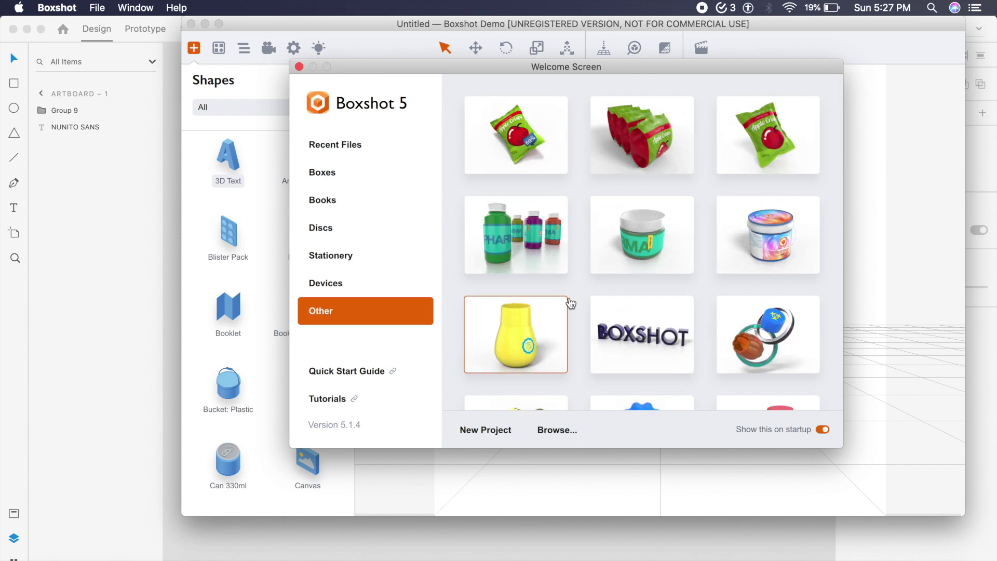
scroll(571, 303, down, 8)
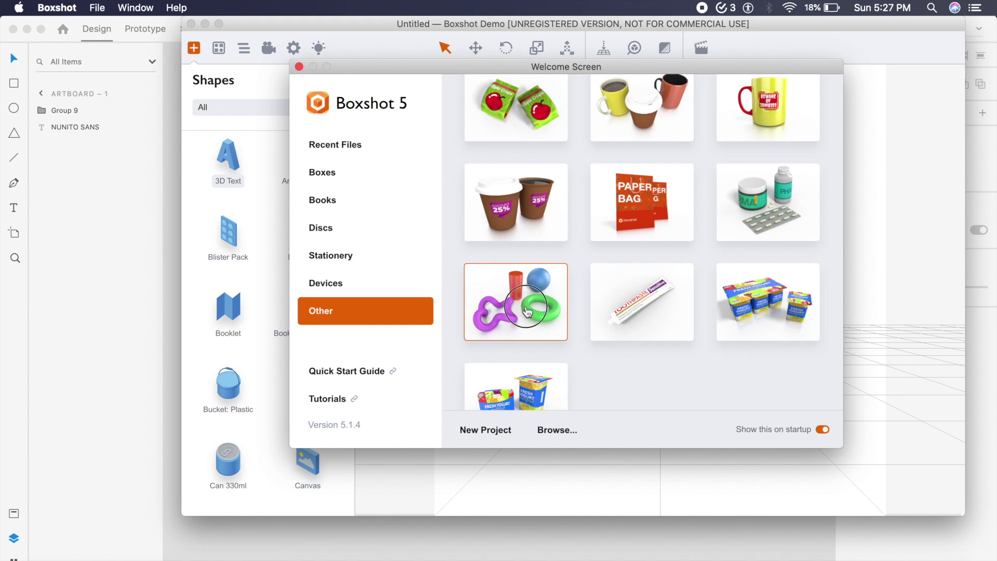
double_click(524, 310)
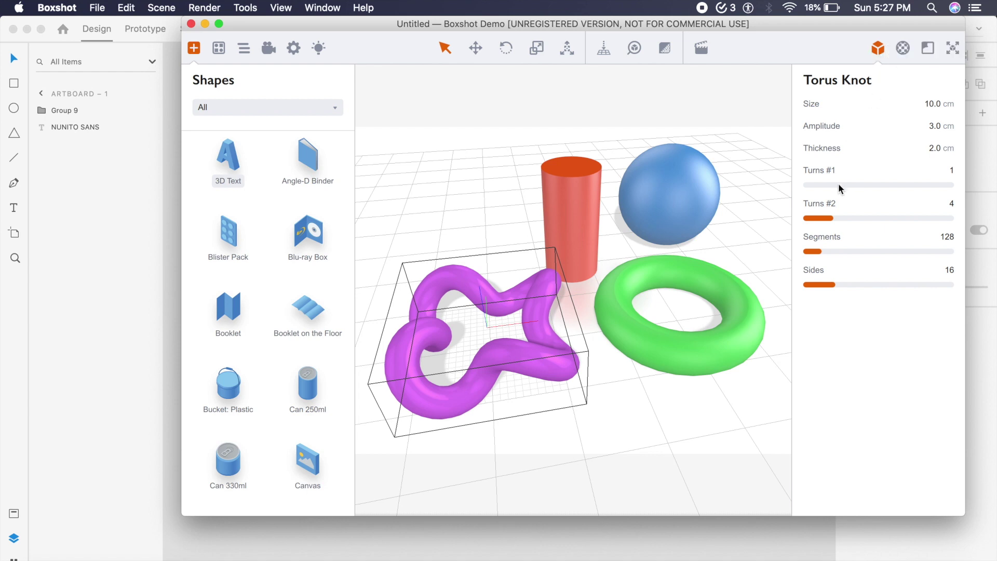
Set the Torus Knot to Turns #2 of 6, 476 segments and 44 sides, then show its material
mouse_move(865, 218)
mouse_down()
mouse_move(888, 222)
mouse_move(839, 219)
mouse_move(878, 218)
mouse_up()
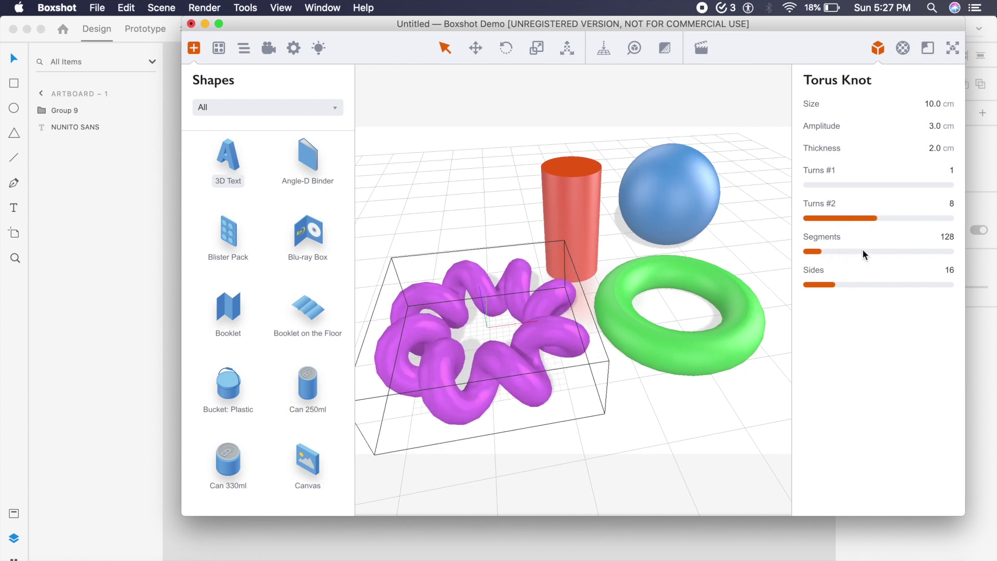
drag(864, 253, 872, 251)
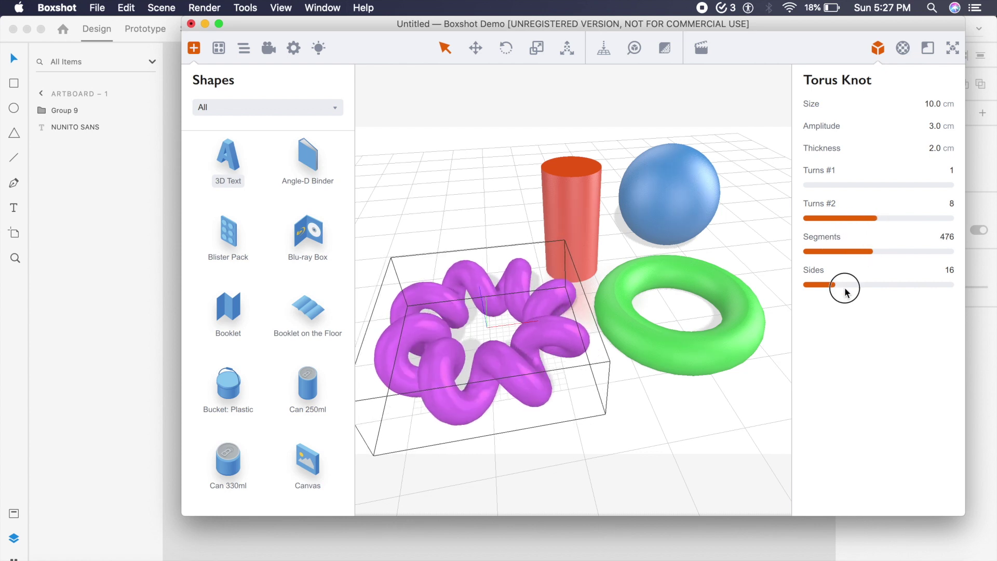
click(863, 284)
click(905, 285)
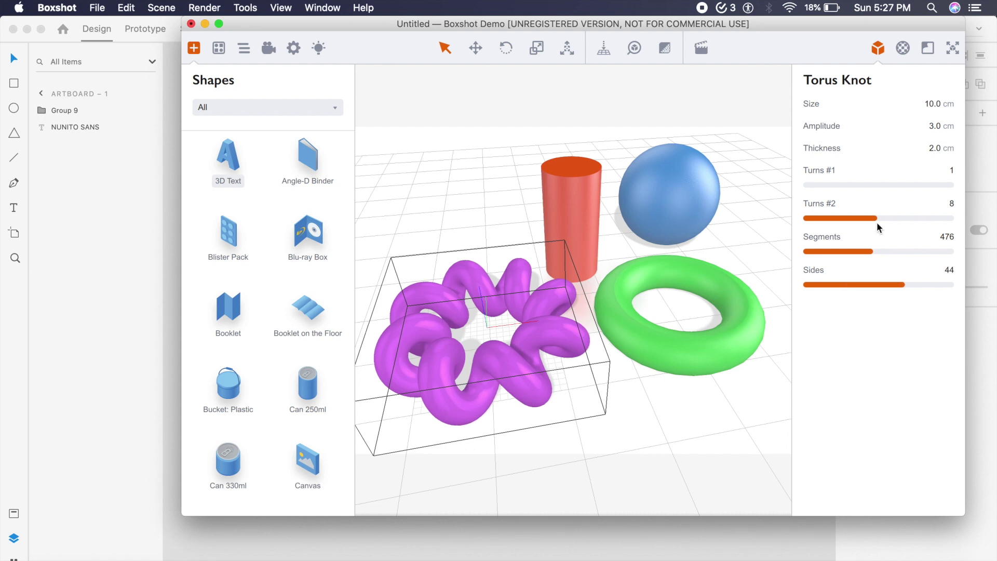
drag(876, 218, 852, 219)
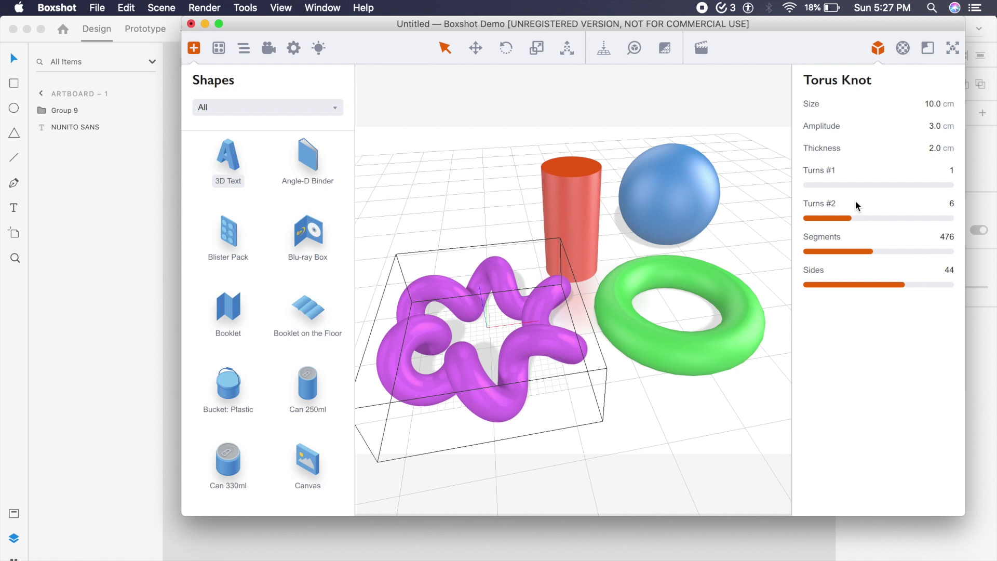
click(902, 48)
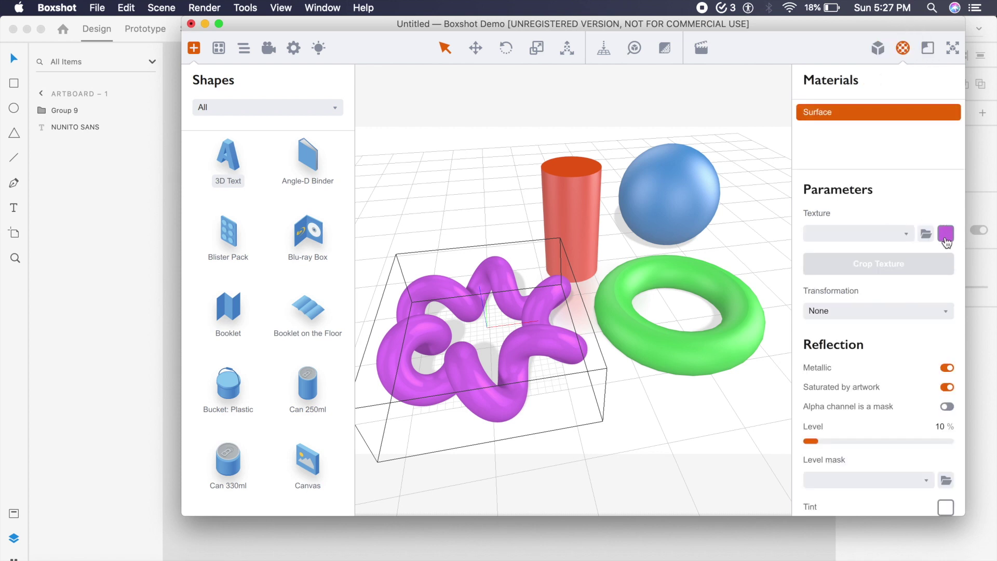
Change the knot's texture colour to a deeper violet with adjusted brightness
click(946, 236)
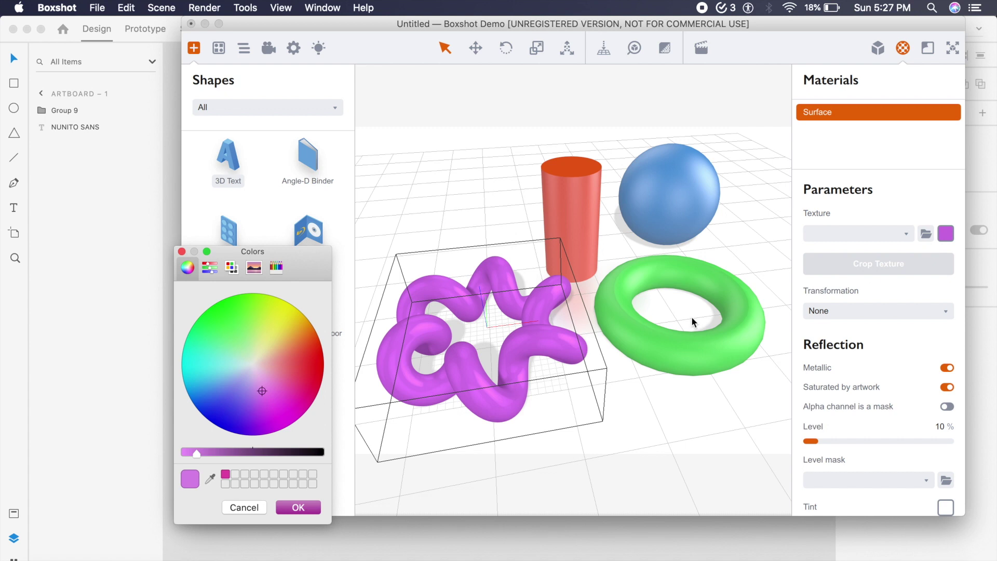
click(248, 400)
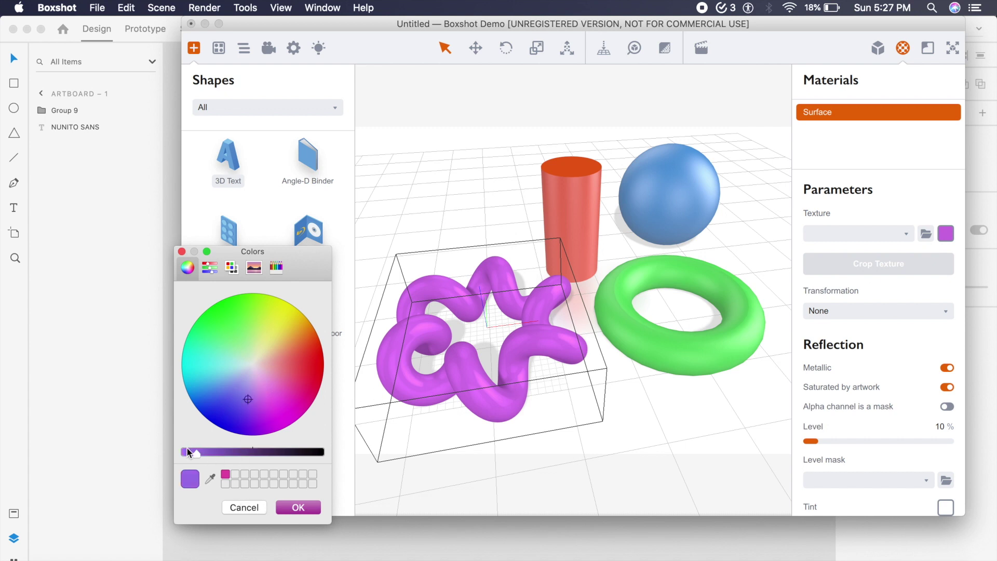
drag(196, 453, 190, 452)
click(293, 507)
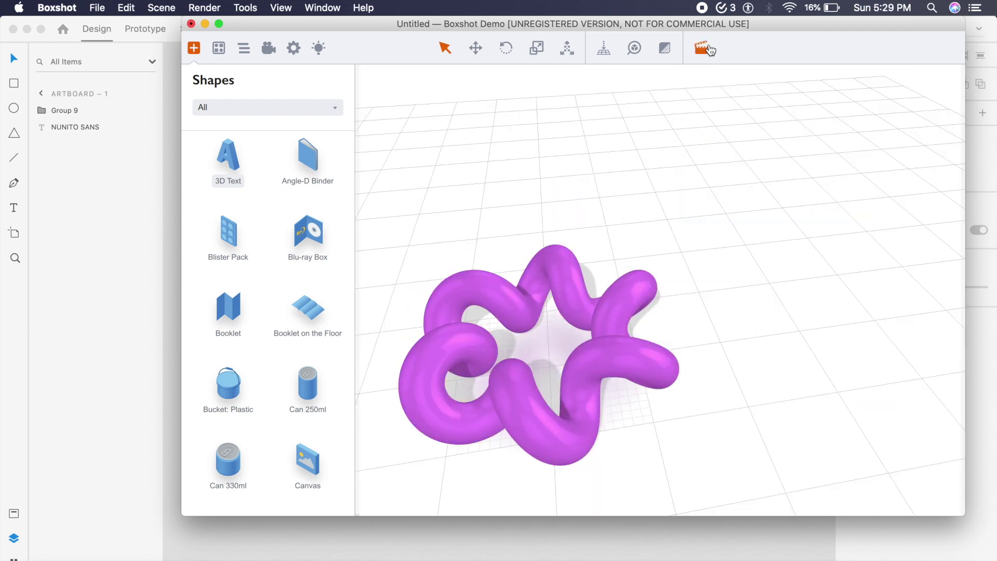
Set up a manual render of the knot at 800×600 px and 320 dpi
click(537, 280)
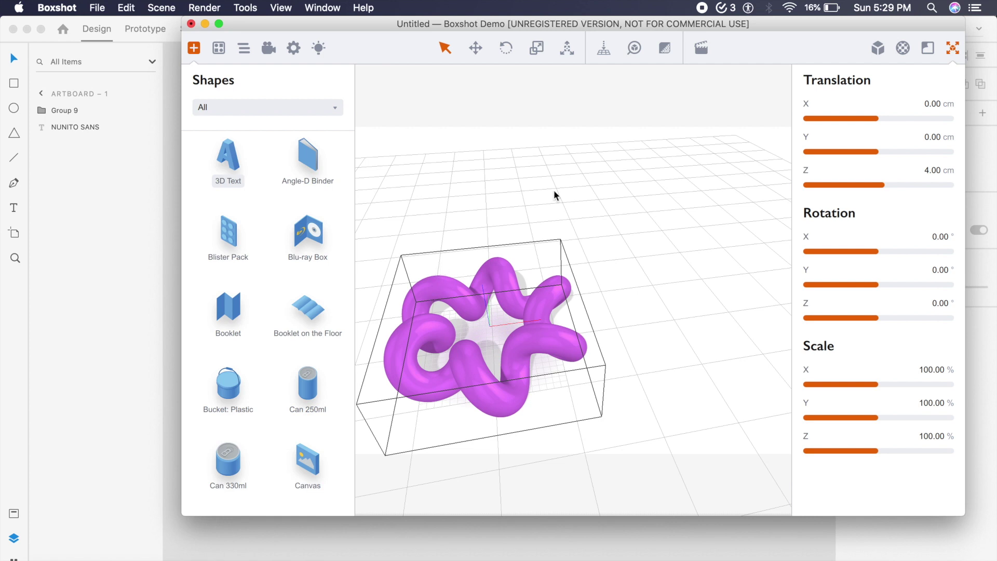
click(704, 50)
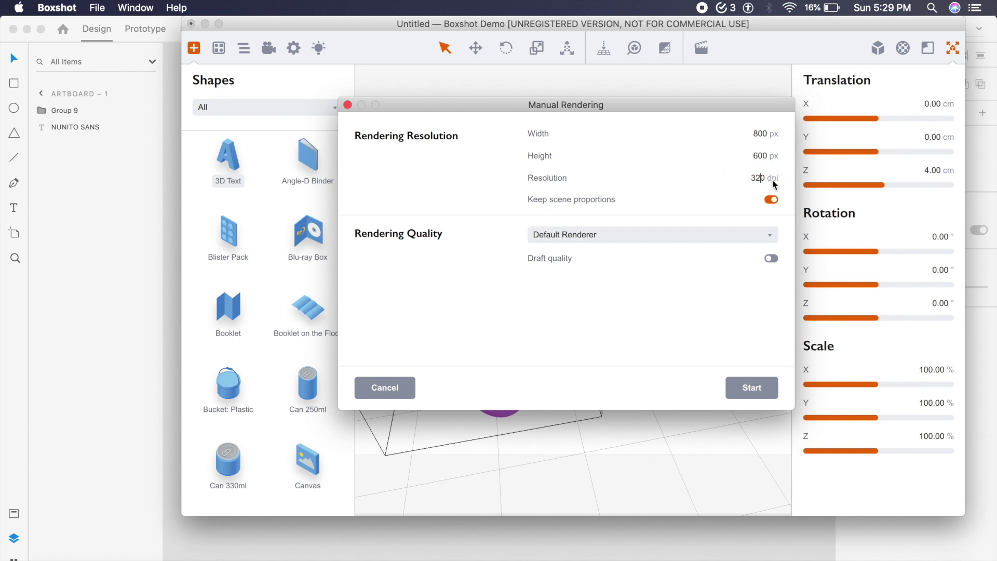
click(722, 186)
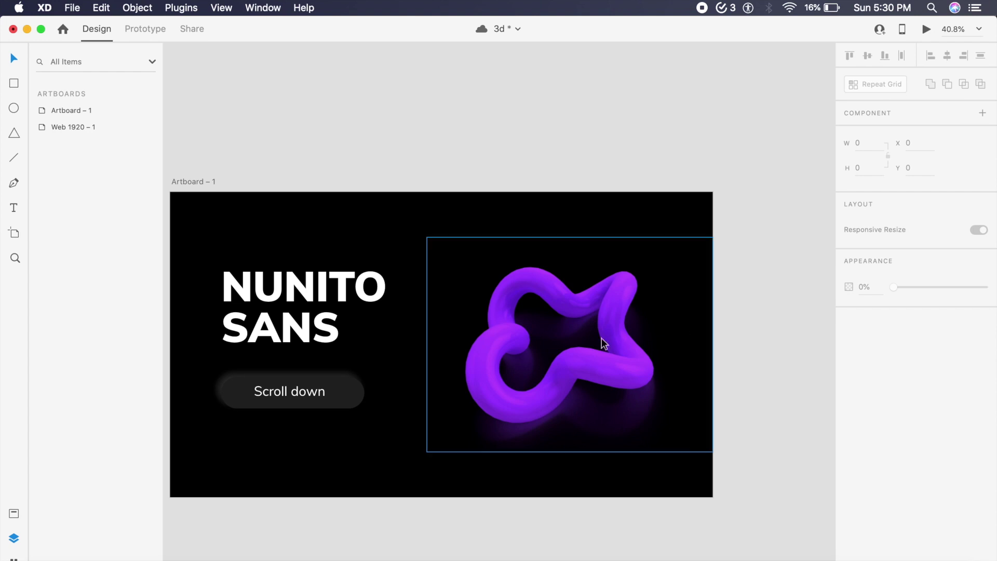
Enlarge the purple knot render on the hero artboard
scroll(569, 350, up, 5)
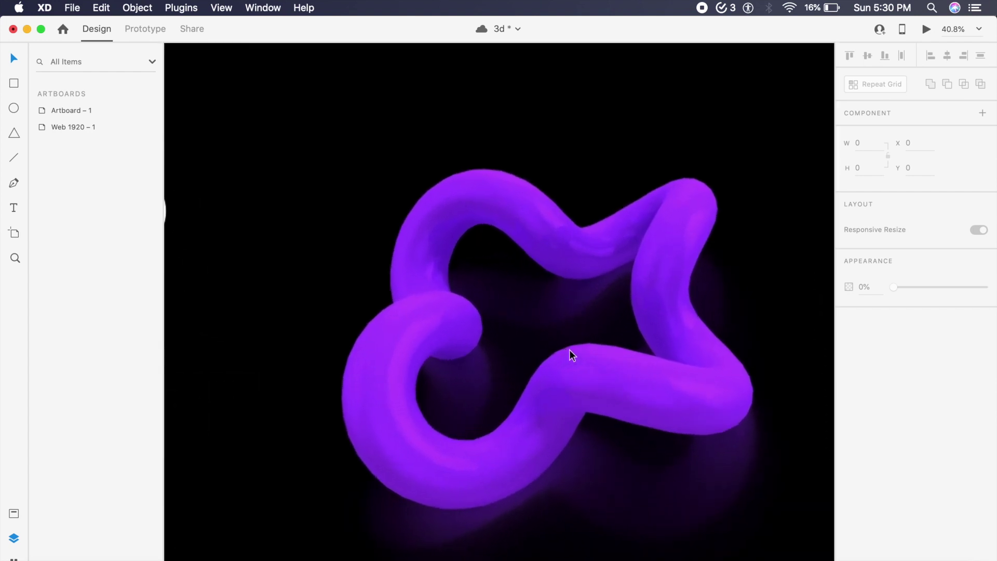
scroll(569, 350, down, 3)
scroll(569, 350, left, 2)
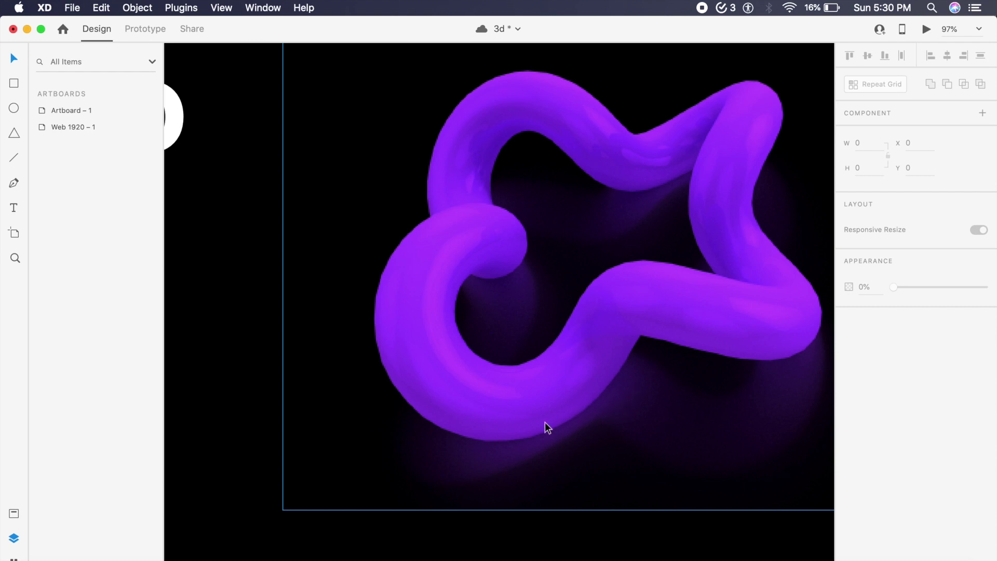
scroll(544, 422, up, 1)
scroll(544, 421, right, 2)
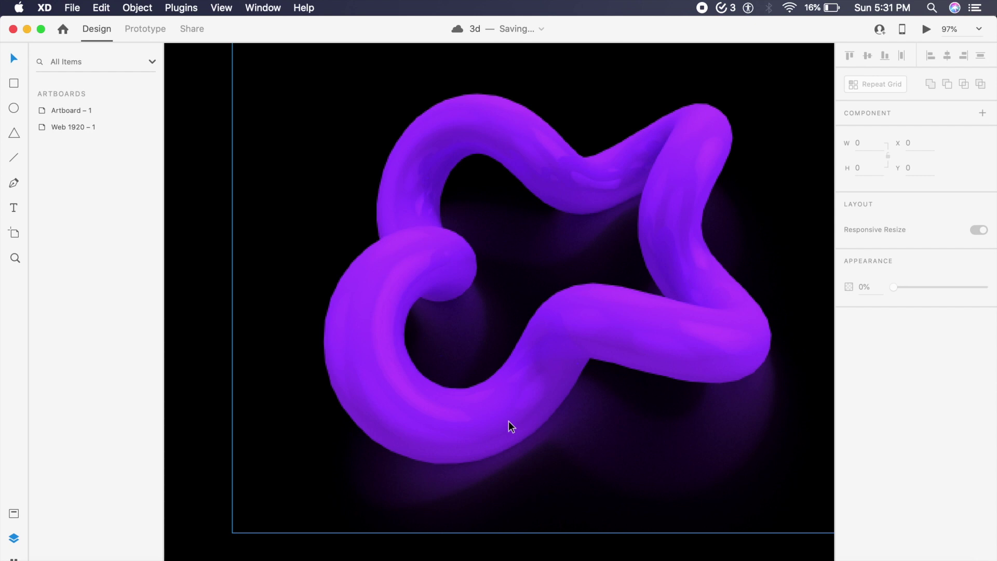
scroll(508, 421, down, 5)
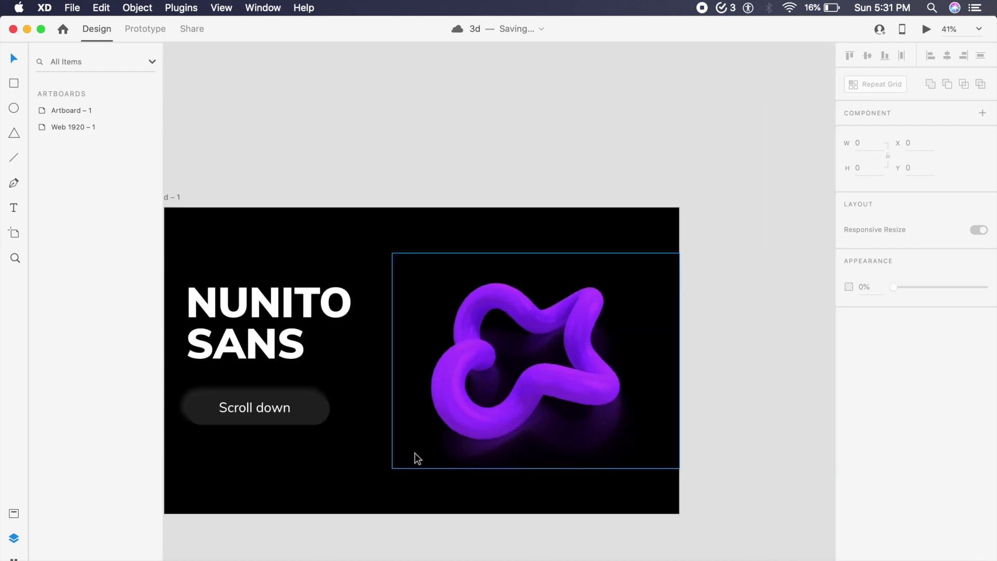
click(415, 453)
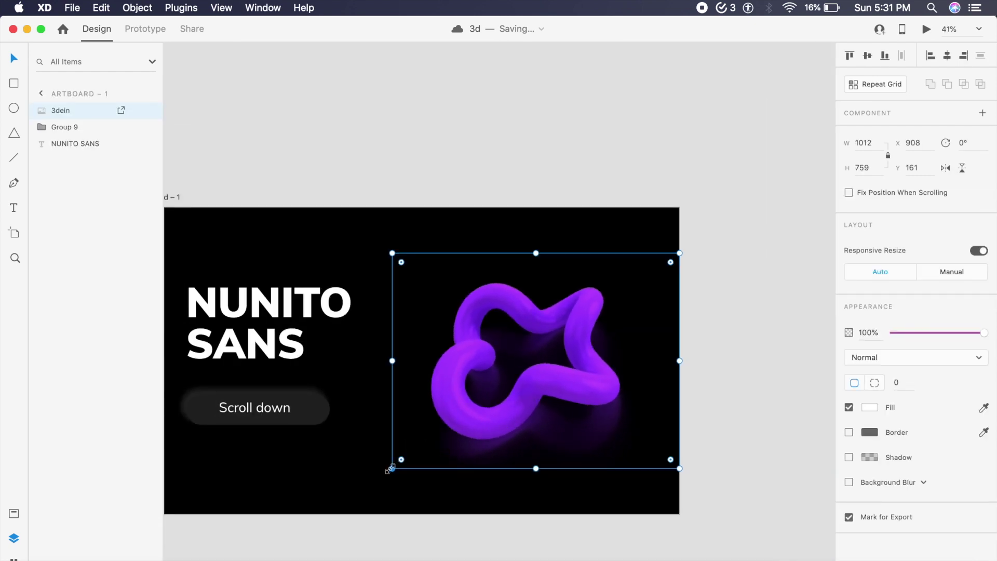
drag(390, 468, 362, 484)
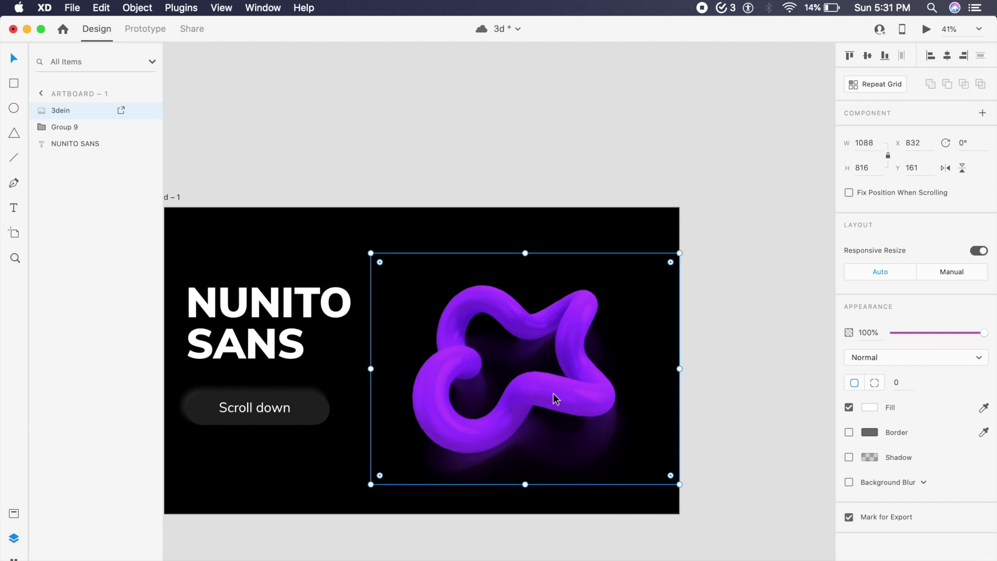
Paste in the blue torus and pink sphere renders, enlarging the torus
scroll(505, 325, down, 1)
key(super+v)
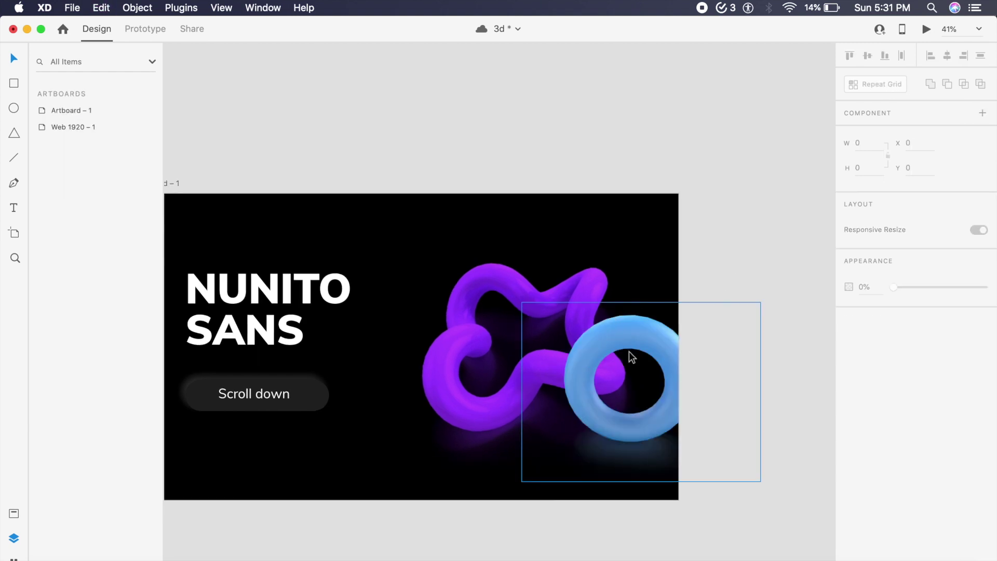
drag(640, 305, 641, 287)
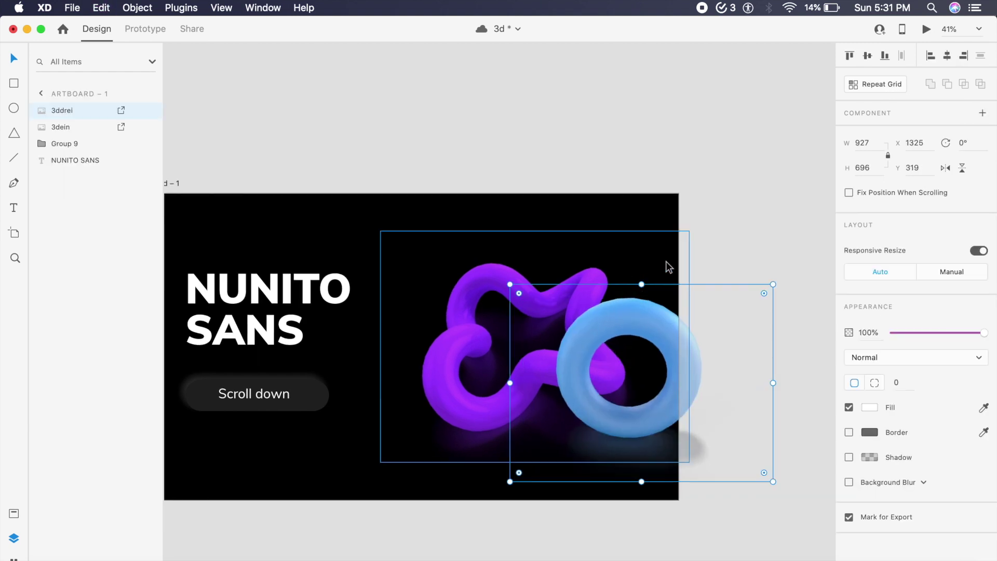
key(Escape)
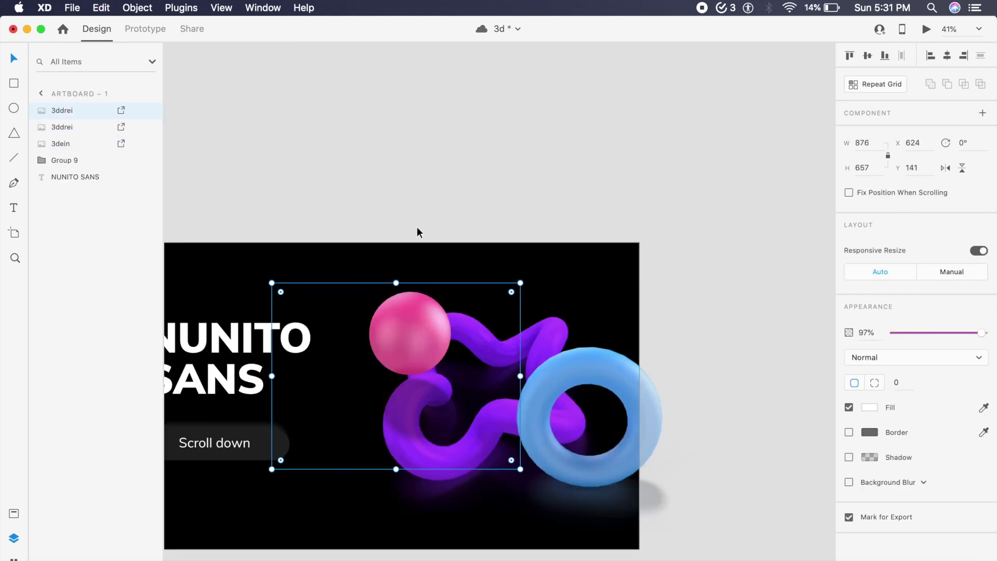
click(527, 301)
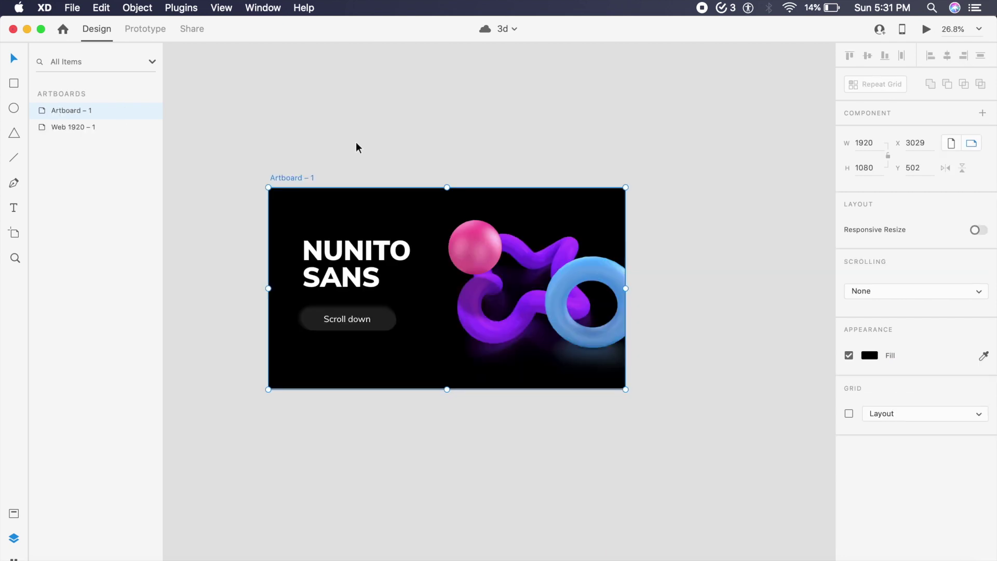
Drag the hero artboard's bottom edge down to make it 3559 px tall
scroll(357, 142, down, 5)
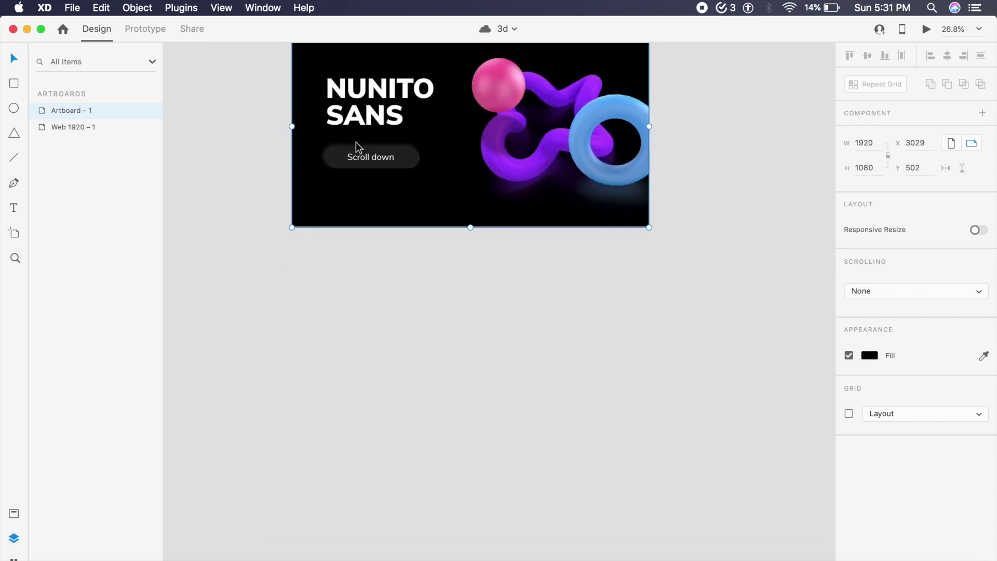
drag(472, 227, 470, 560)
scroll(507, 410, up, 5)
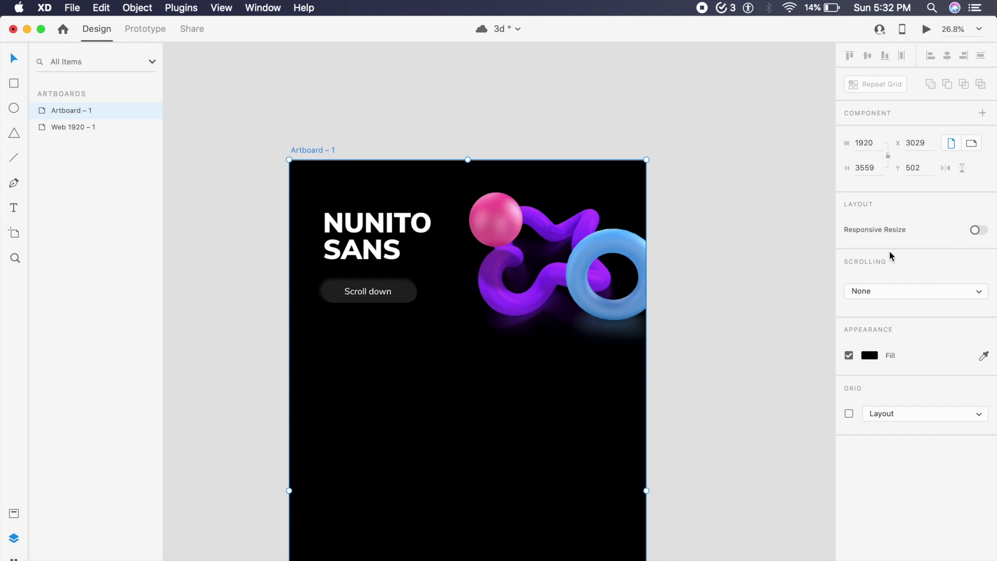
Set the artboard to scroll vertically with a 1080 px viewport height
click(908, 291)
click(900, 300)
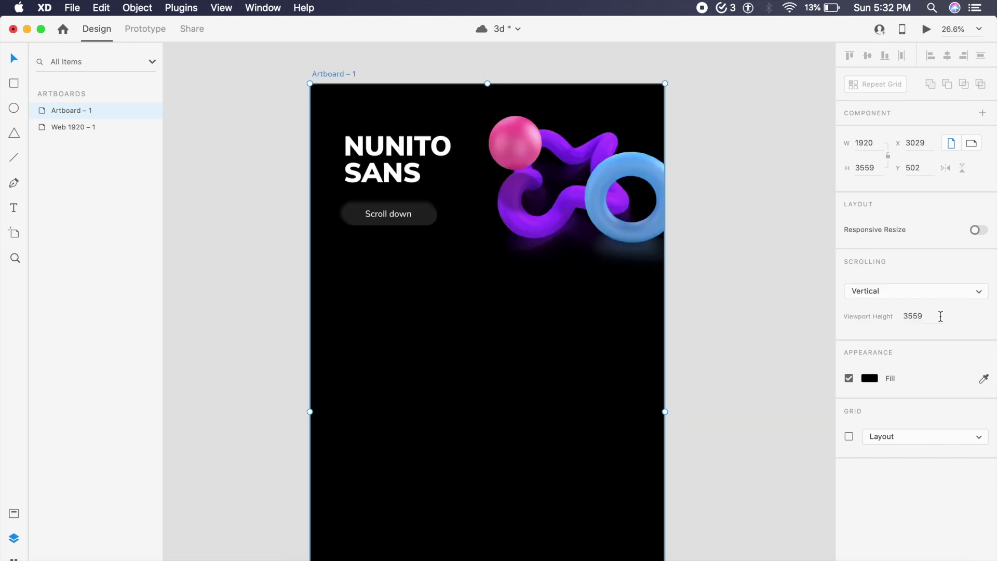
click(933, 318)
text(1080)
key(Return)
key(super+z)
key(super+z)
key(super+z)
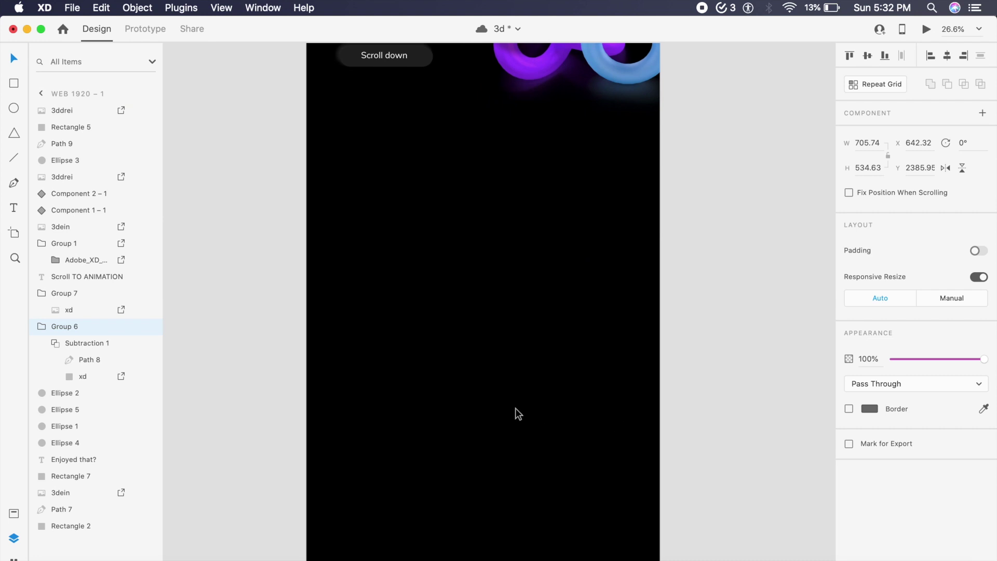
Duplicate the purple knot render and move the copy down around the pink Xd logo
scroll(497, 417, up, 5)
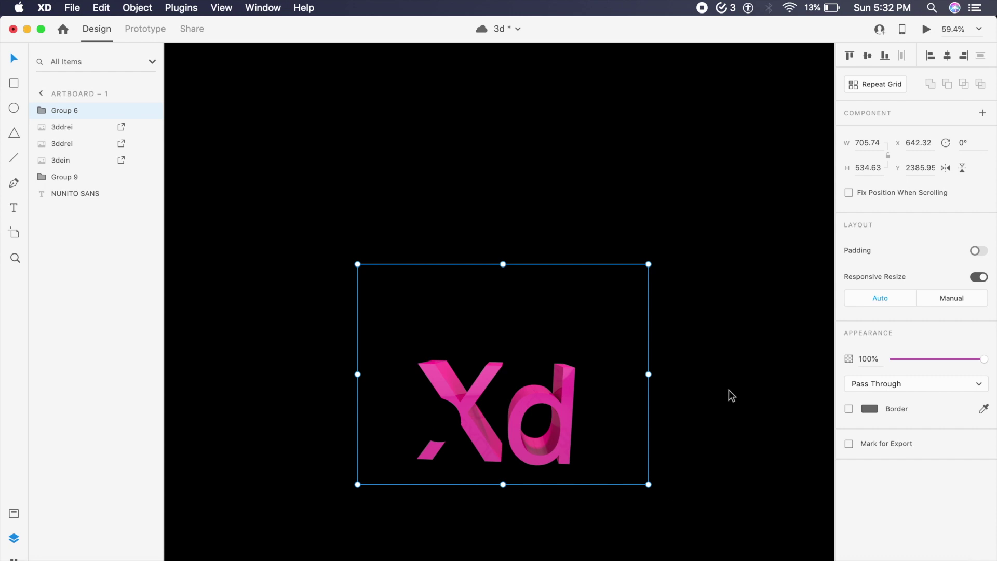
scroll(728, 390, down, 5)
scroll(728, 390, up, 5)
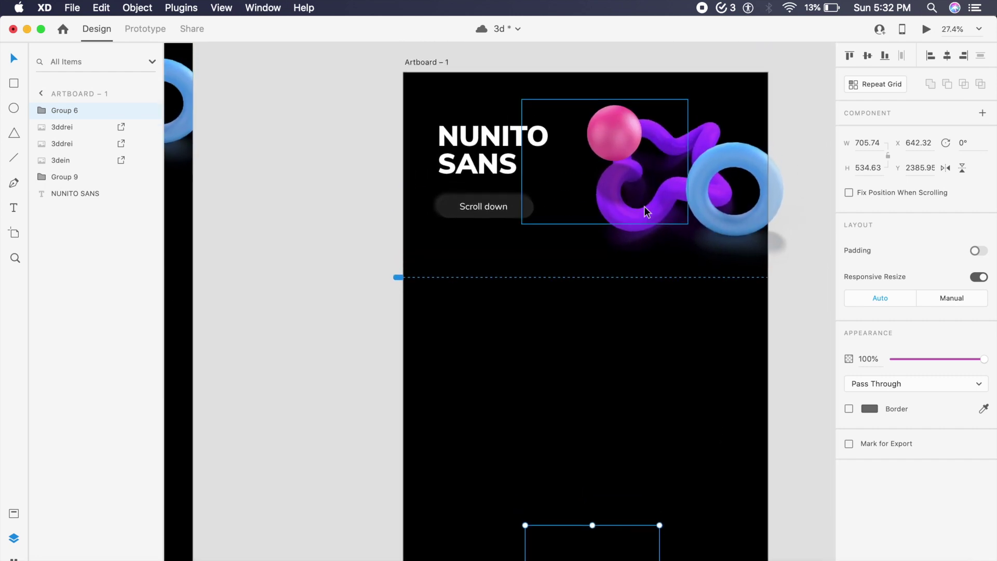
drag(704, 129, 626, 488)
scroll(625, 491, down, 3)
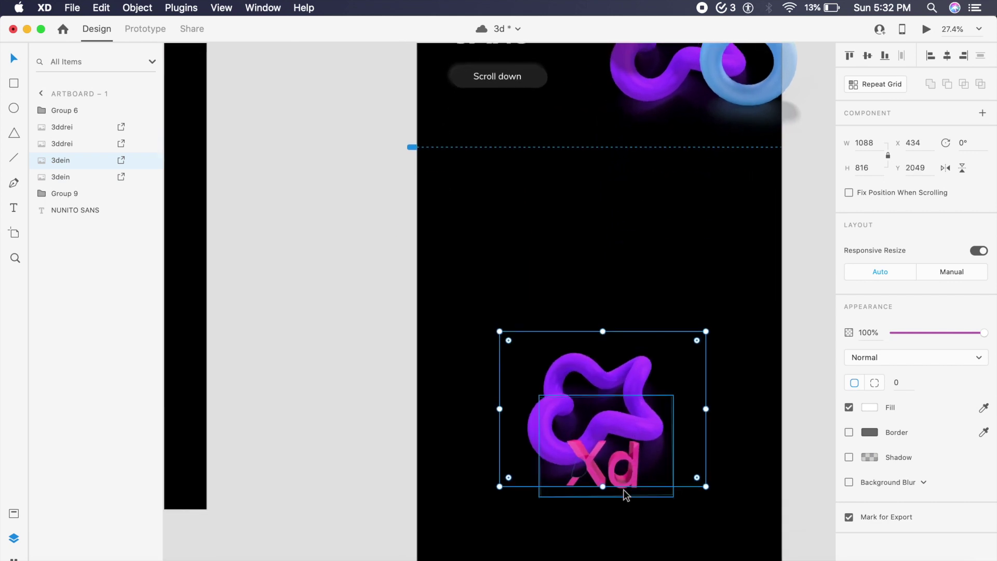
scroll(628, 481, up, 5)
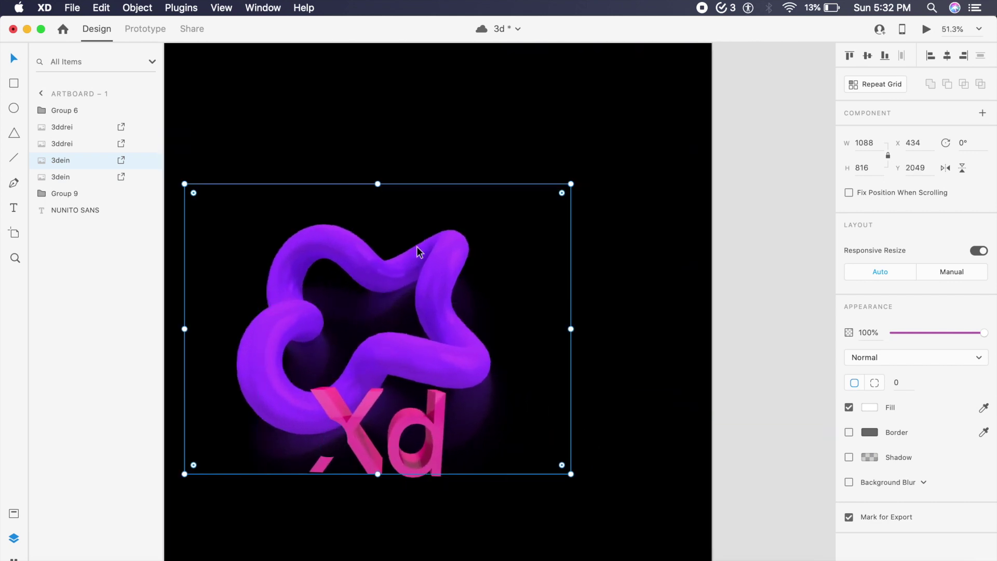
drag(419, 249, 450, 372)
Stack the knot copy behind the Xd logo and nudge it slightly left
key(super+bracketright)
key(super+bracketright)
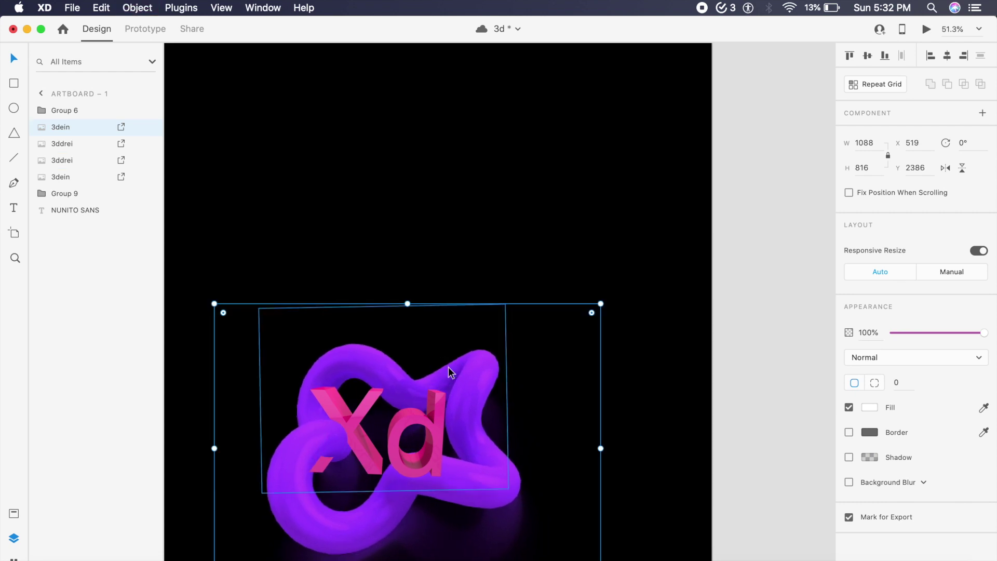
key(super+bracketright)
key(super+bracketleft)
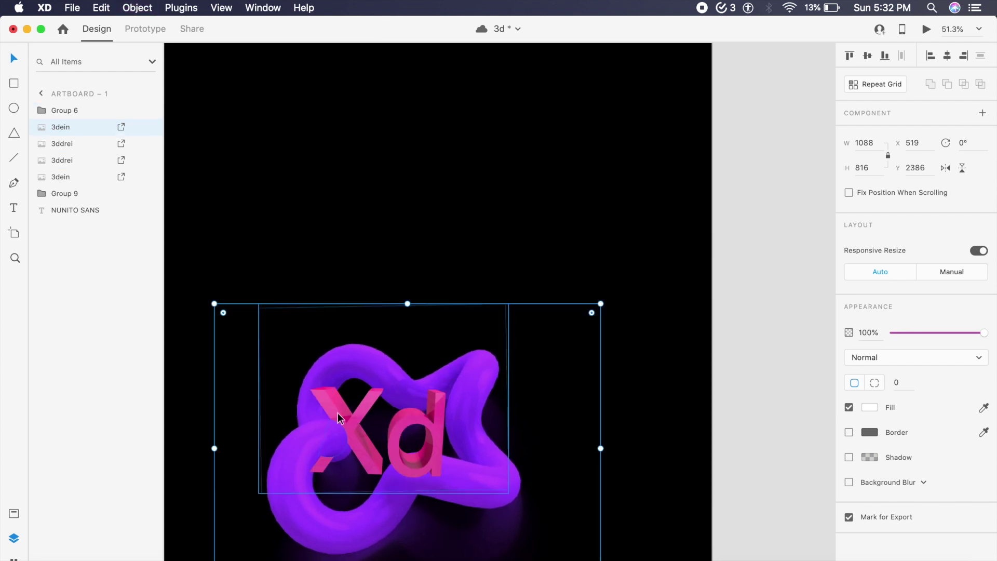
scroll(331, 413, left, 4)
scroll(332, 413, down, 2)
click(393, 396)
scroll(394, 396, up, 8)
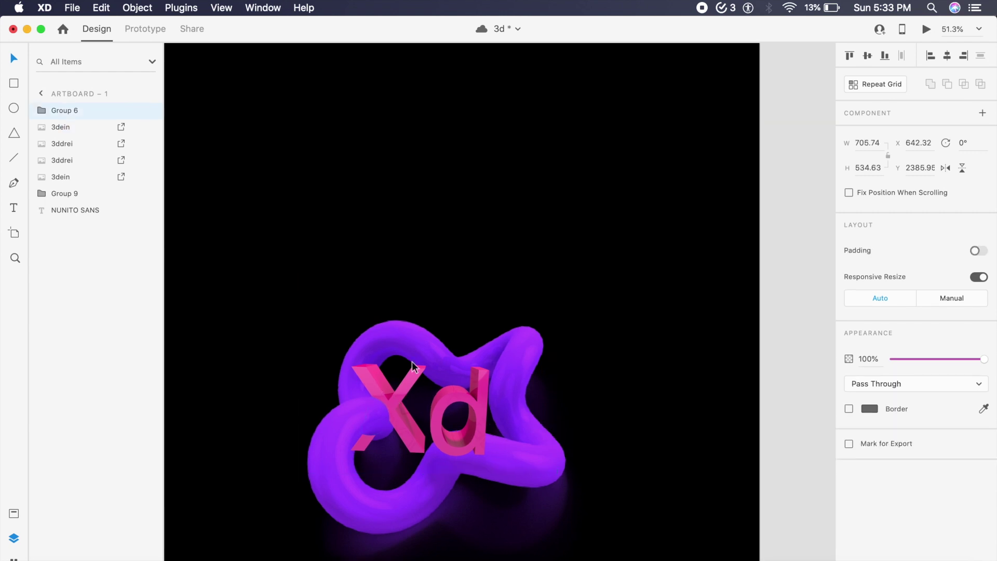
drag(390, 415, 375, 405)
Duplicate the Scroll down button down into the lower section of the artboard
scroll(376, 405, down, 6)
click(687, 389)
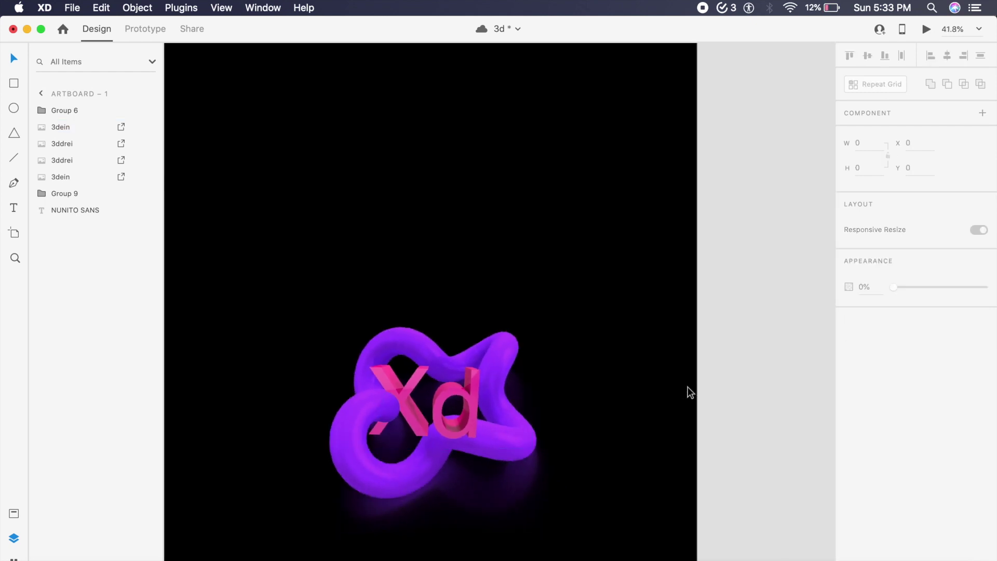
scroll(689, 390, left, 3)
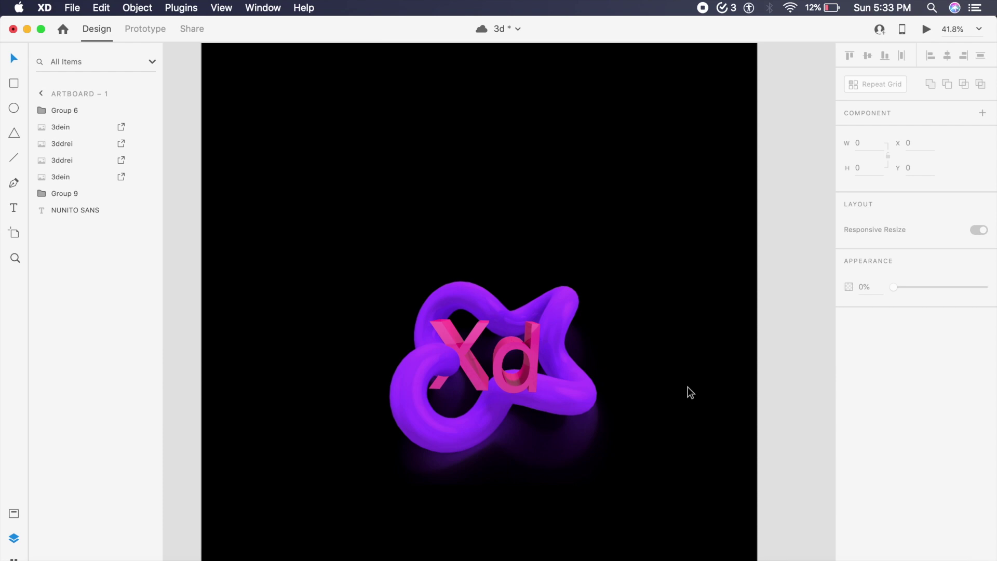
scroll(422, 222, up, 10)
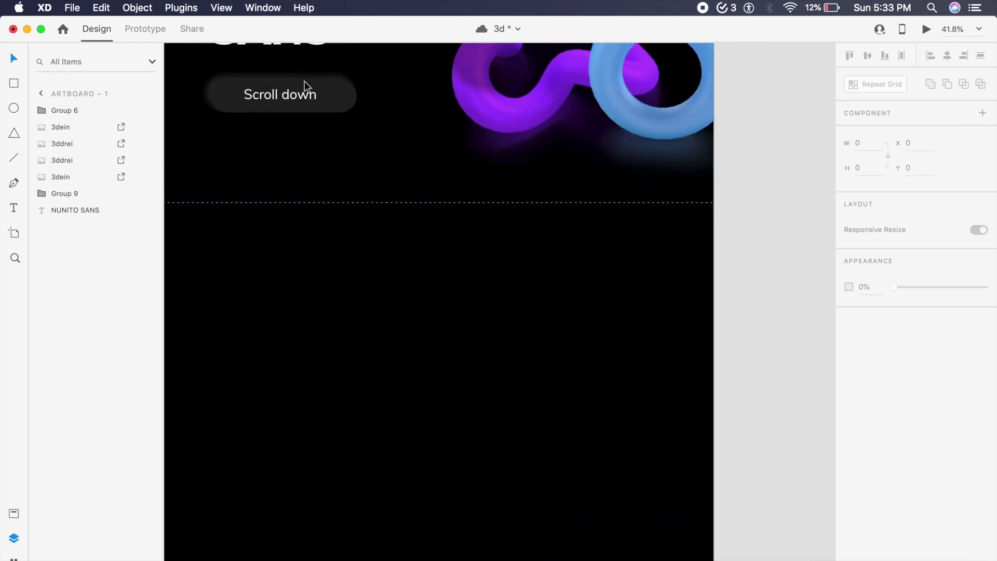
drag(304, 86, 520, 540)
Centre the duplicated button on the middle guide and relabel it 'Scroll up'
scroll(540, 543, down, 5)
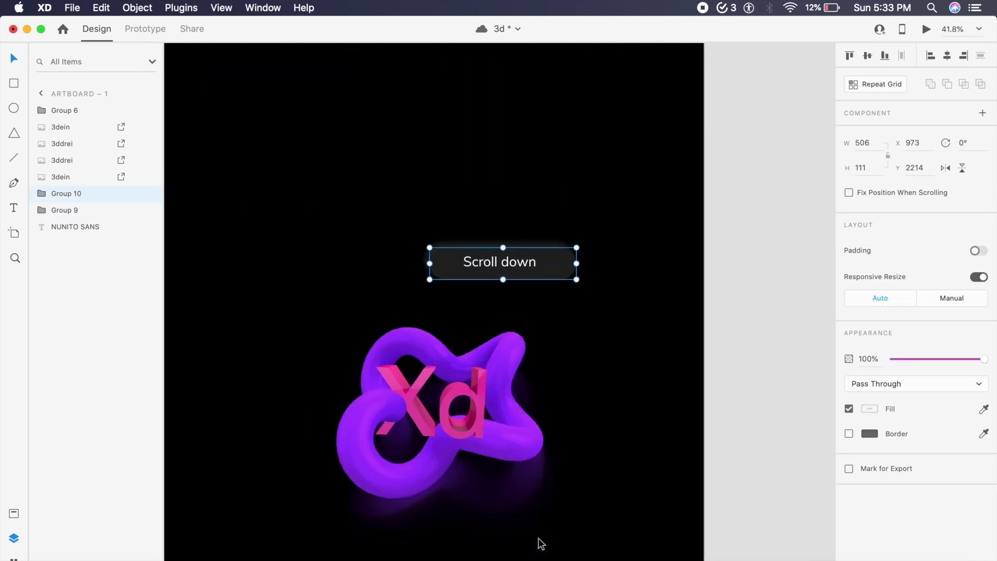
scroll(540, 542, left, 3)
drag(541, 257, 464, 263)
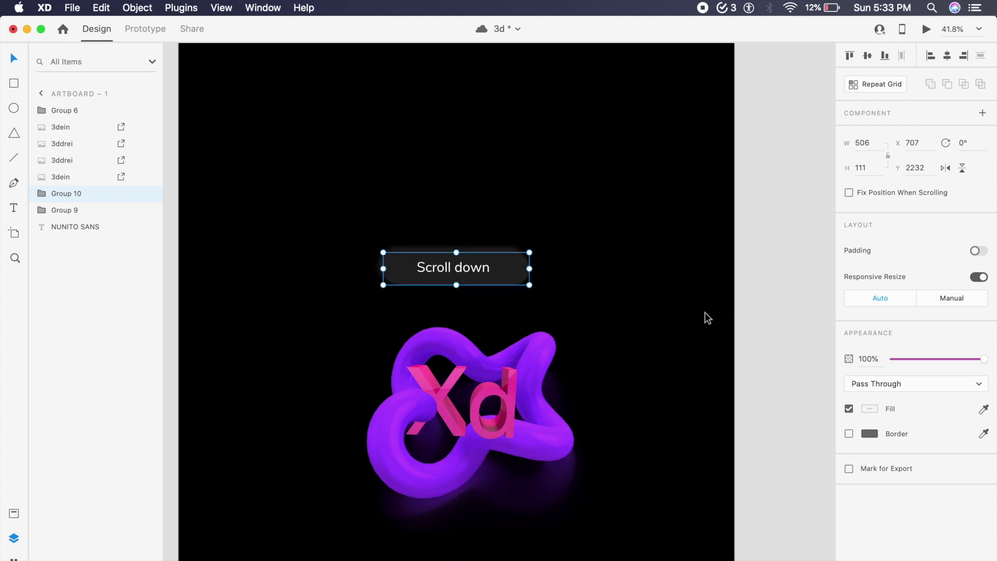
double_click(453, 267)
double_click(462, 268)
click(459, 267)
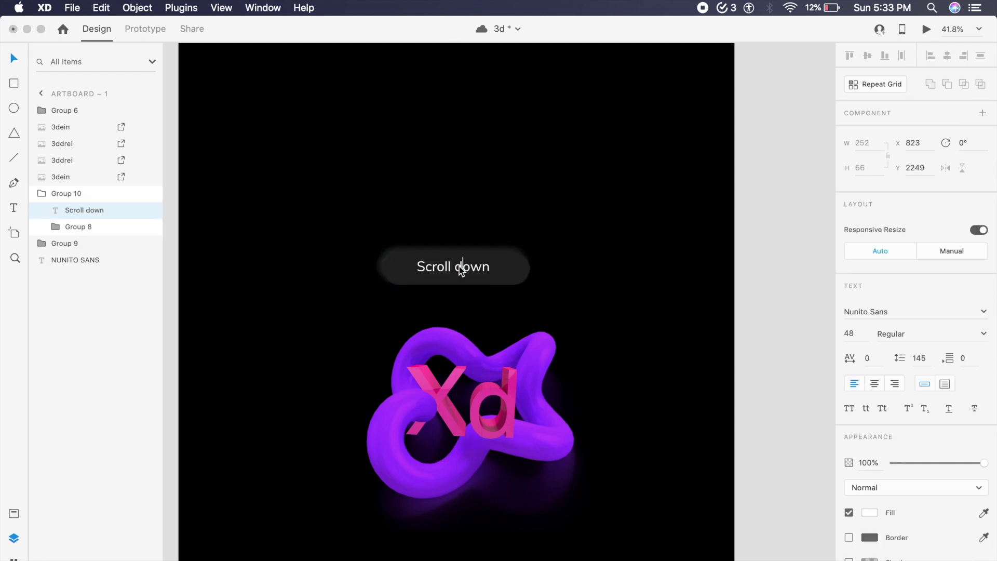
drag(456, 267, 679, 269)
text(up)
key(Escape)
mouse_move(441, 276)
mouse_down()
mouse_move(463, 267)
mouse_move(453, 274)
mouse_up()
Select the top Scroll down button and switch to Prototype mode
key(super+minus)
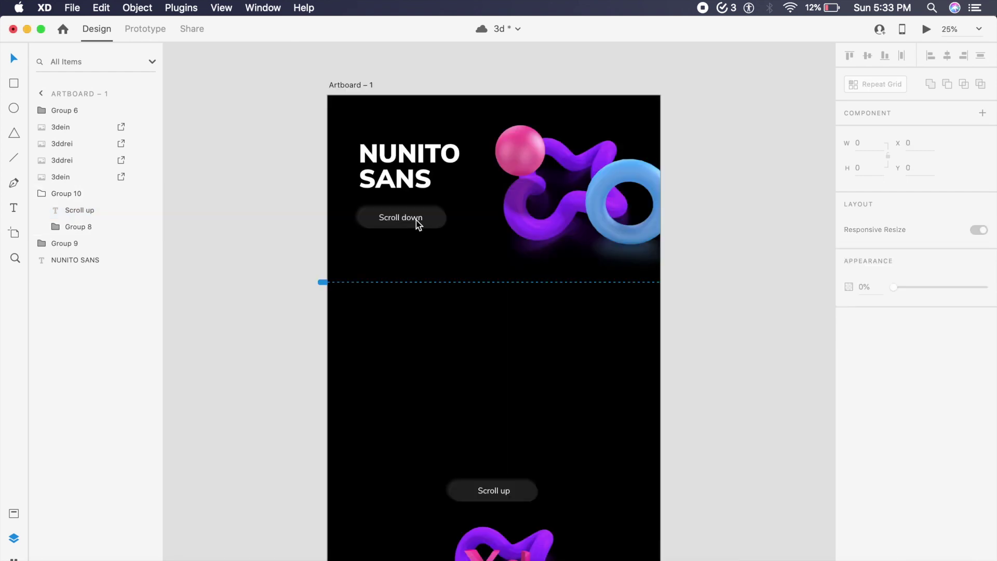
click(431, 218)
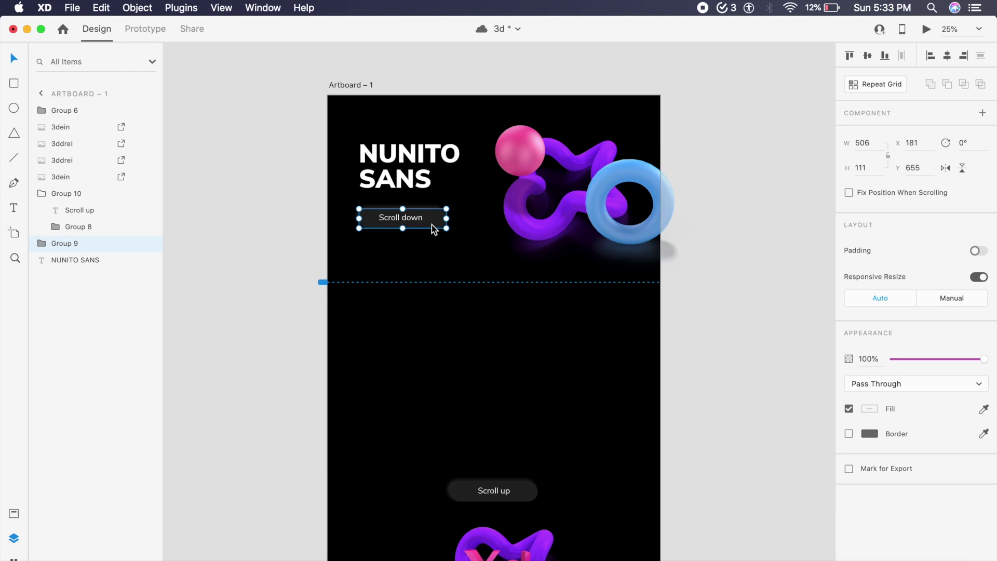
click(147, 28)
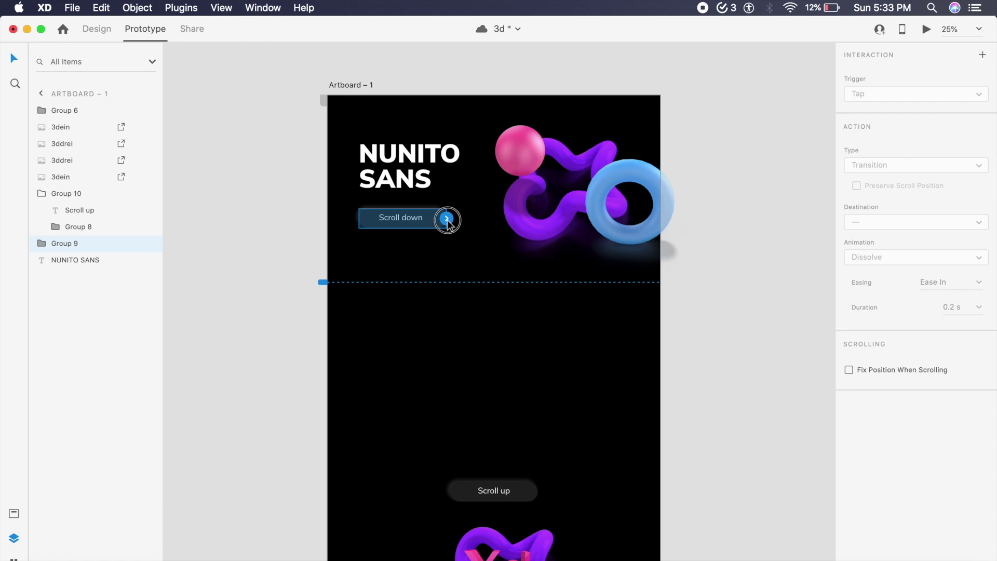
Link Scroll down to Group 6 with a Scroll To action and -300 Y-offset
drag(447, 220, 500, 555)
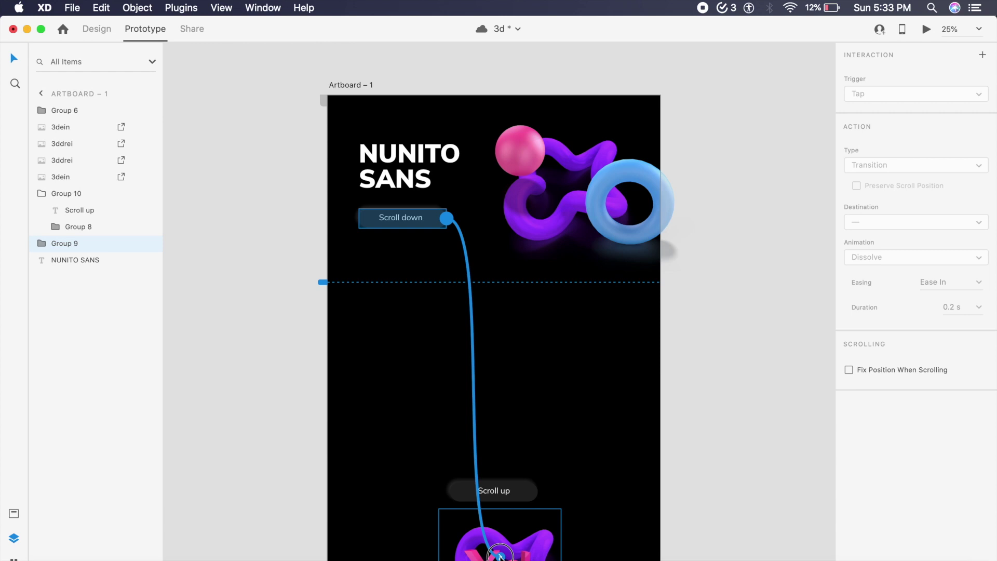
drag(500, 555, 498, 550)
scroll(579, 411, down, 4)
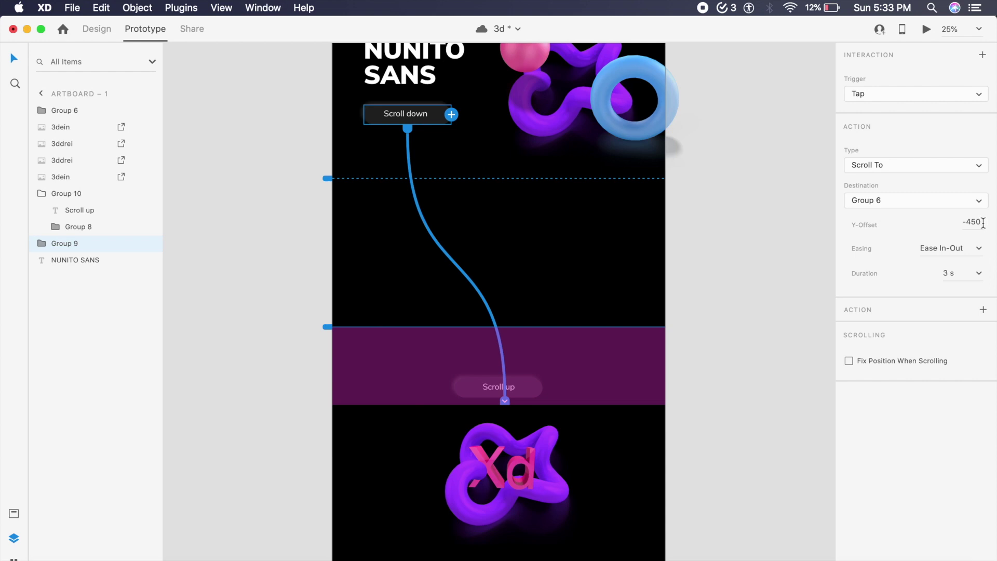
click(981, 223)
text(-)
key(Return)
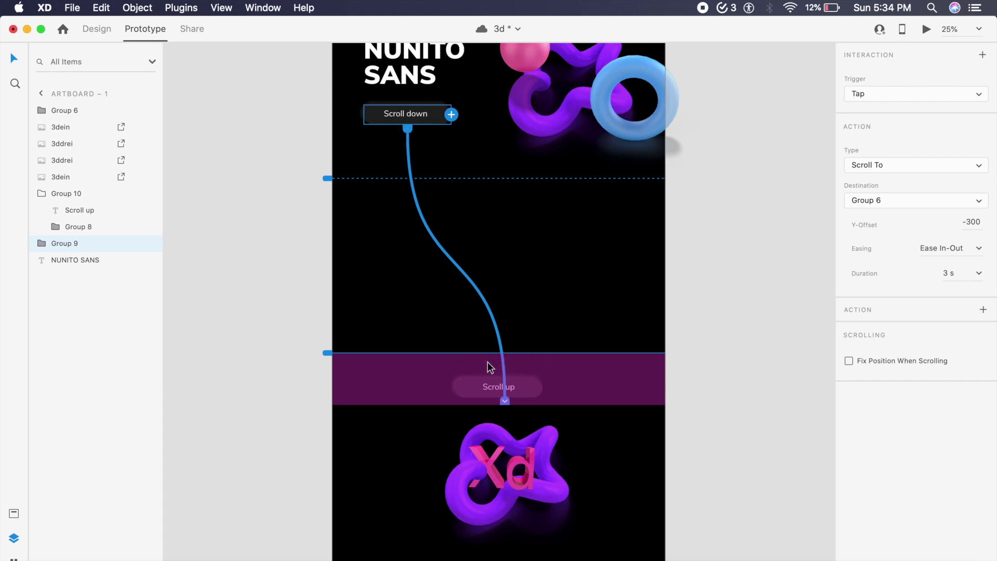
key(Escape)
click(524, 384)
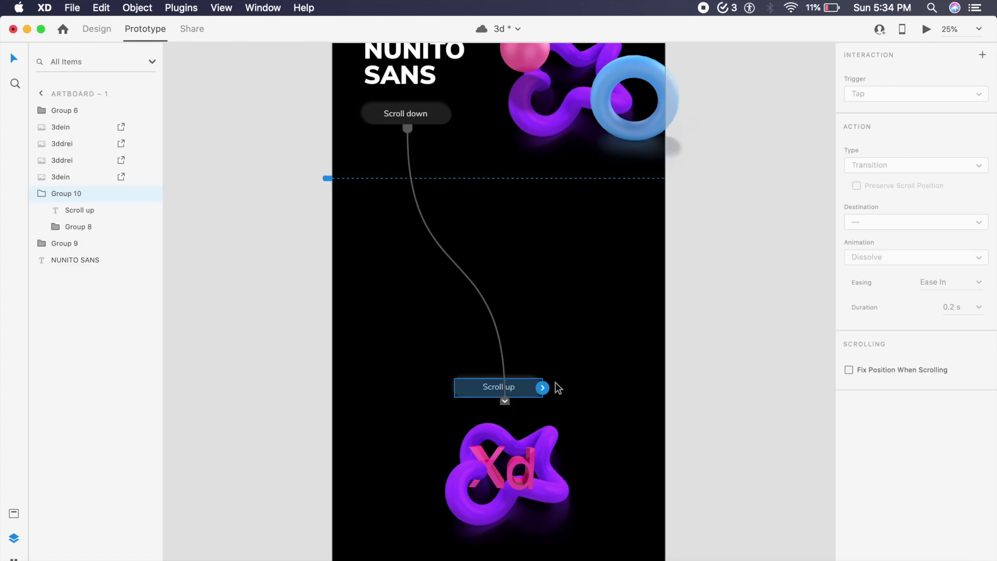
Link Scroll up to the NUNITO SANS heading with a -300 Y-offset
scroll(548, 390, up, 3)
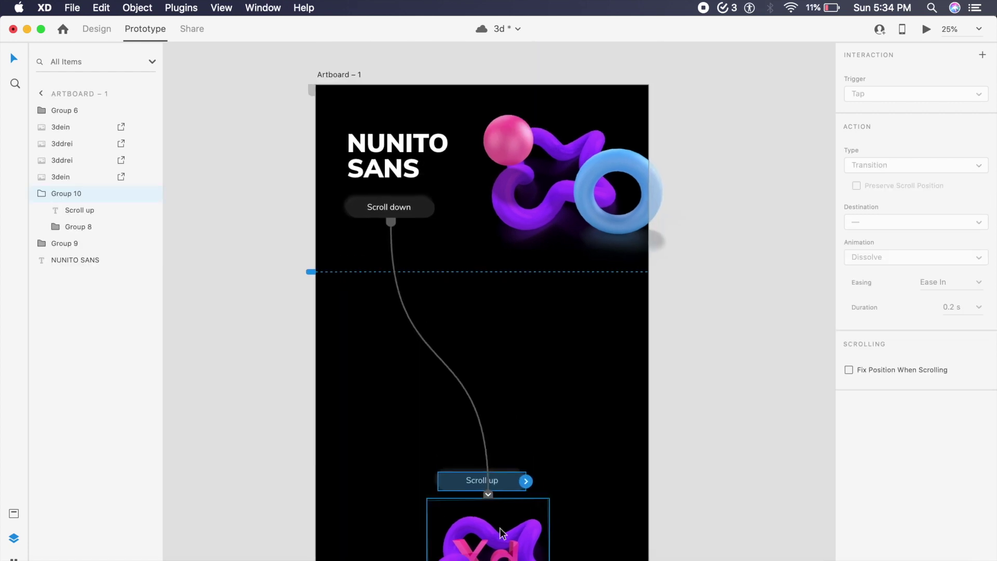
drag(526, 480, 372, 148)
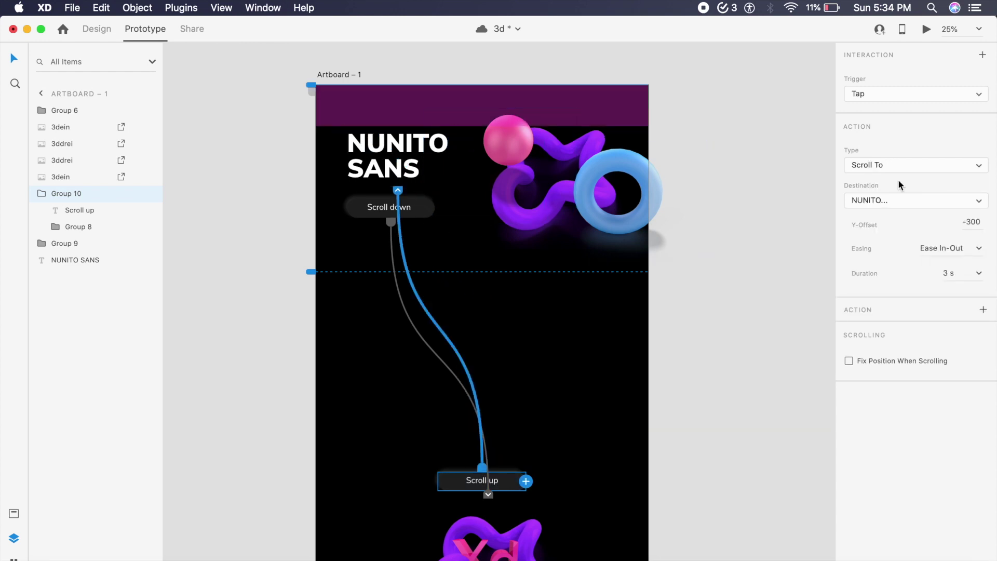
click(980, 223)
text(-100)
key(Return)
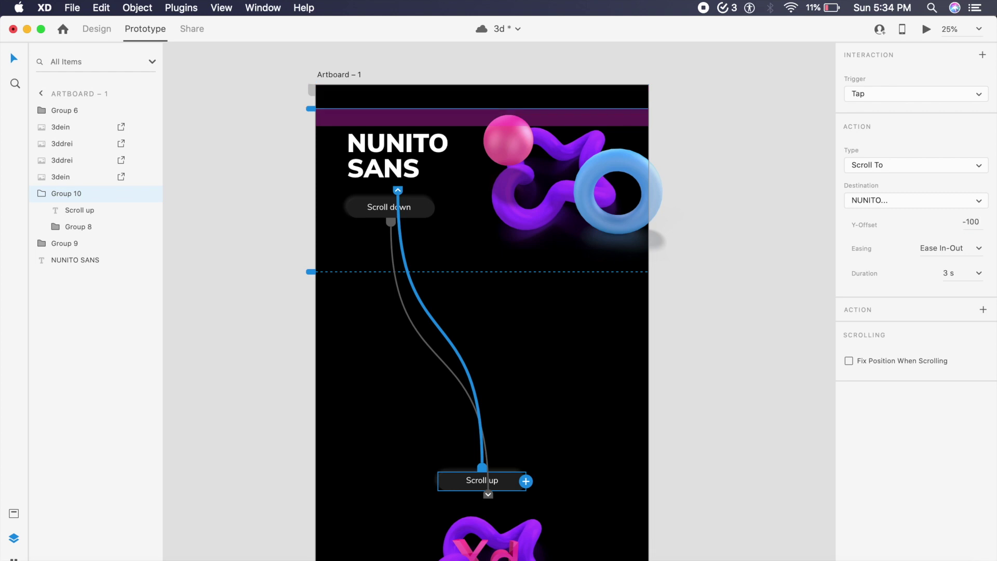
click(981, 223)
text(-300)
key(Return)
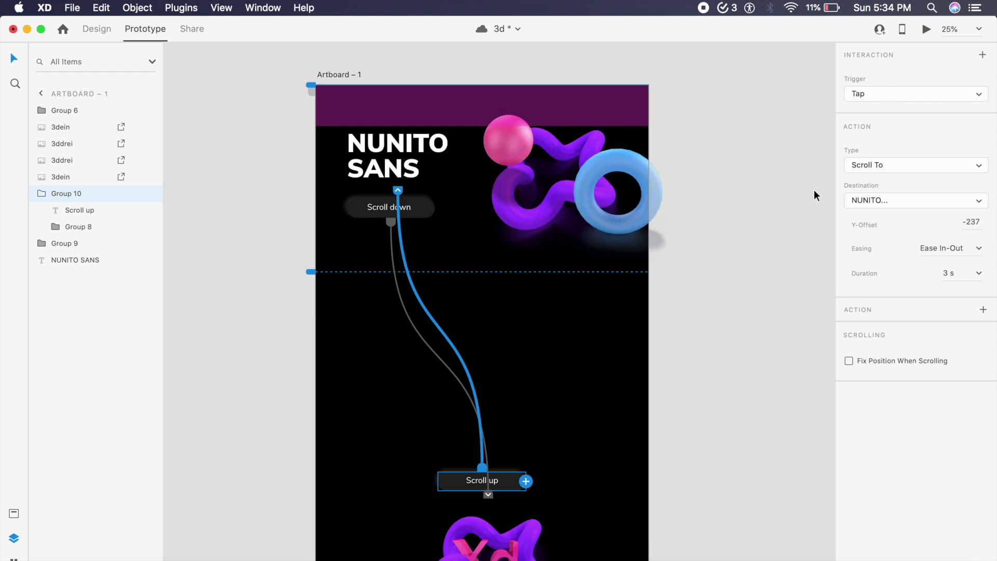
click(370, 212)
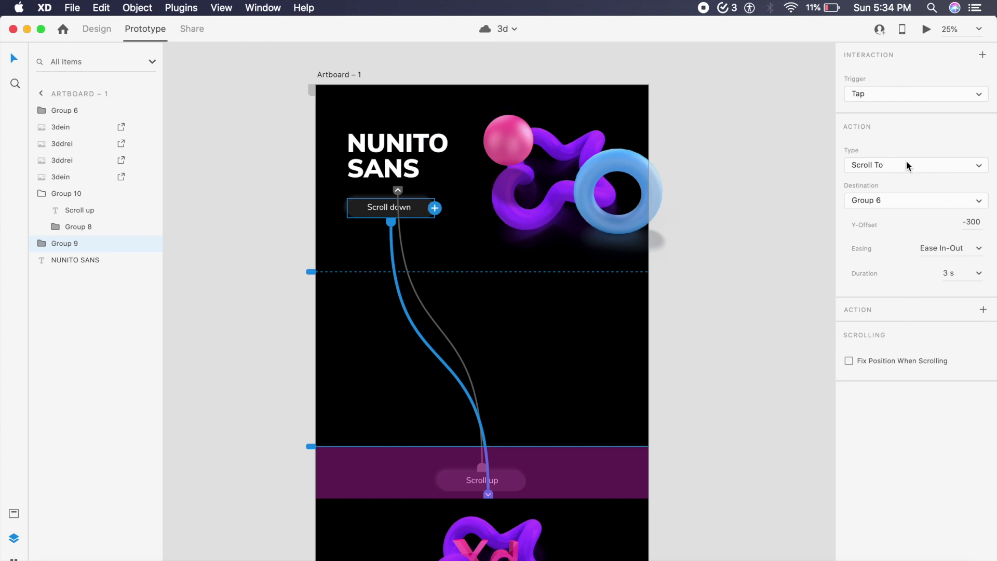
Add an Audio Playback action to the Scroll down tap using the zapsplat whistle mp3
click(983, 311)
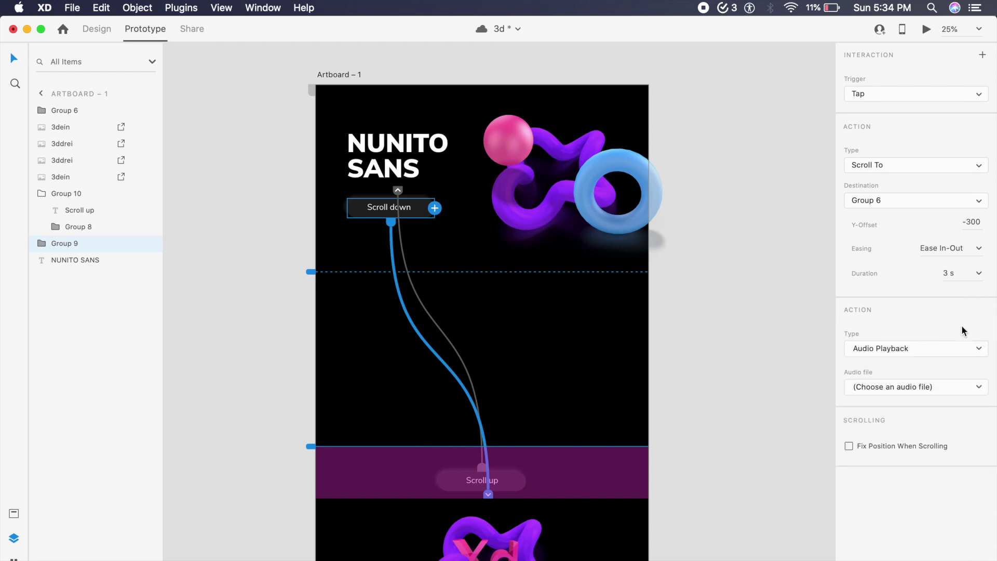
click(901, 352)
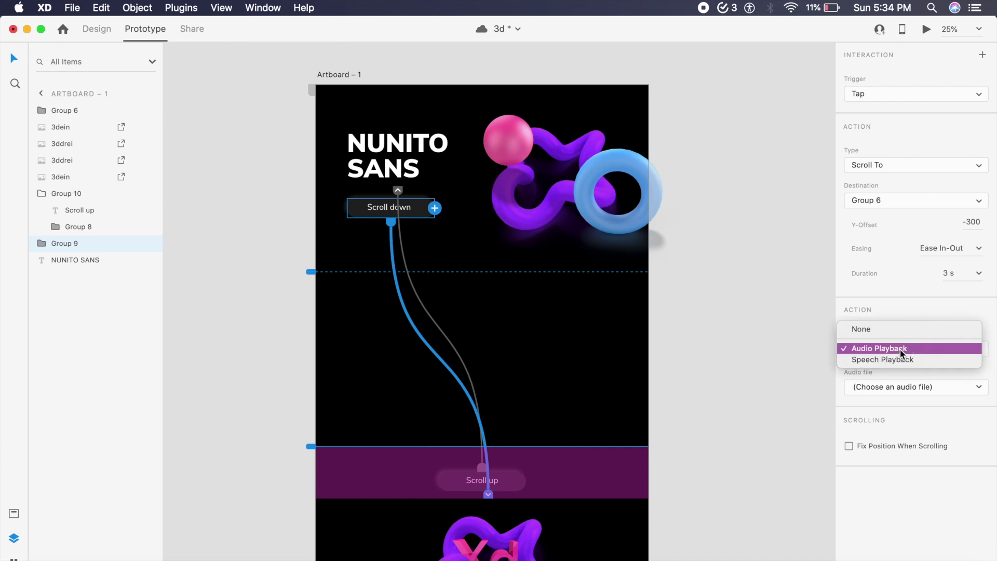
click(887, 353)
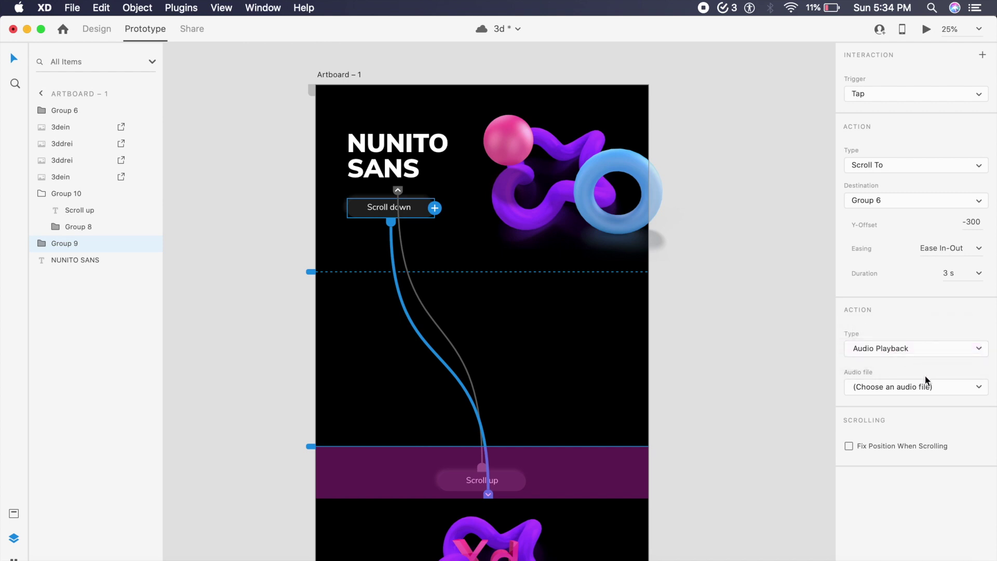
click(881, 392)
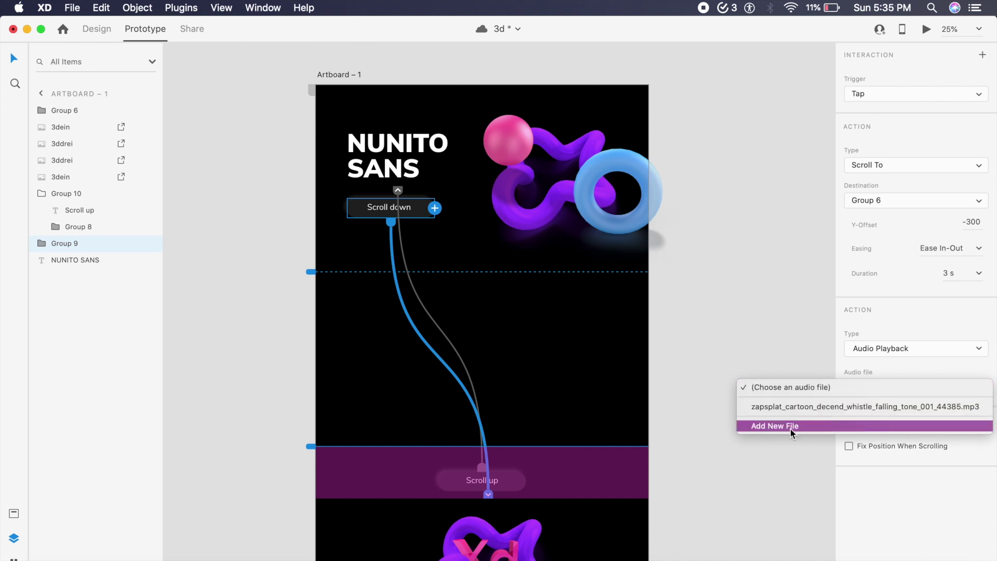
click(814, 411)
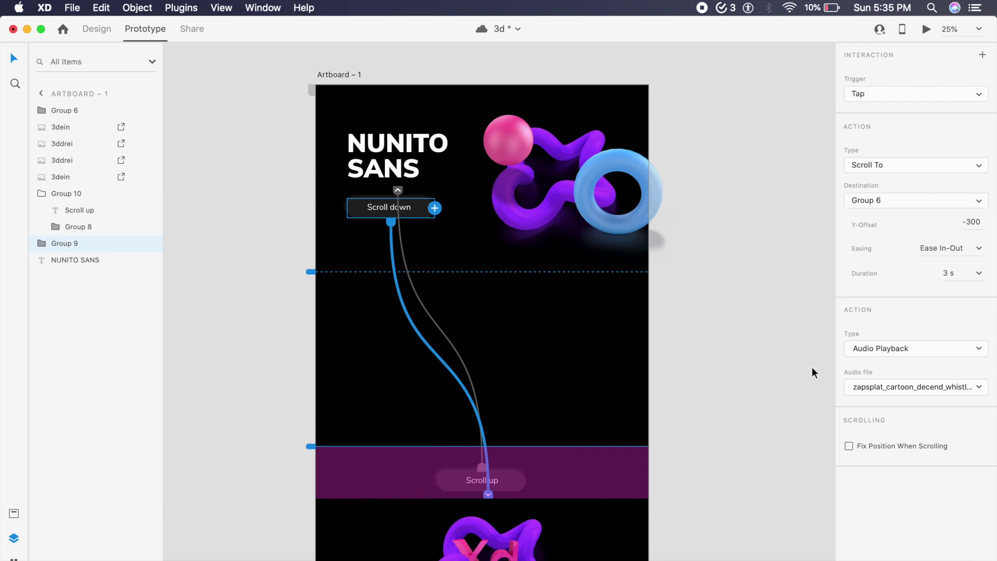
Select the lower Xd graphic, then the whole artboard for previewing
scroll(685, 358, down, 1)
scroll(593, 373, down, 5)
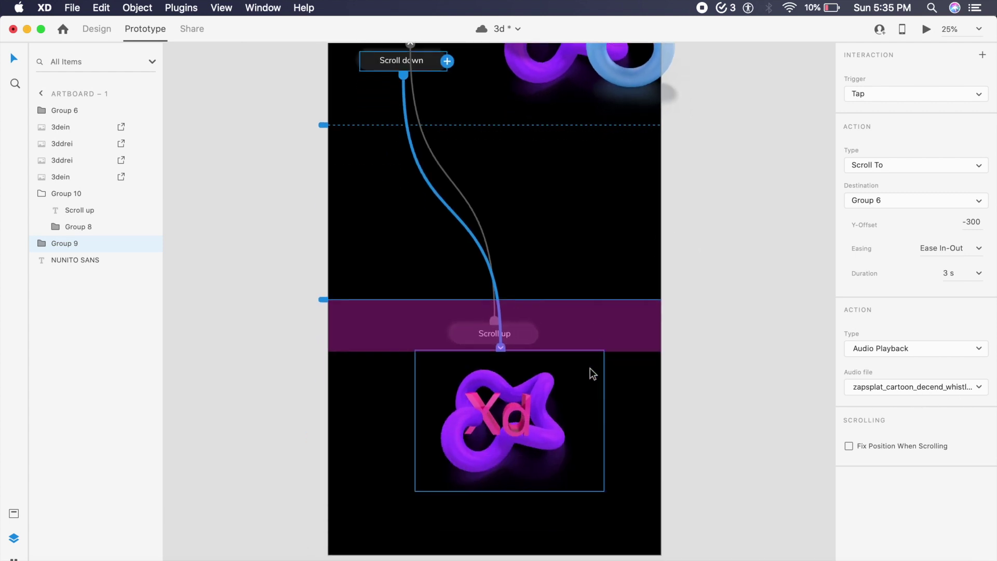
click(553, 425)
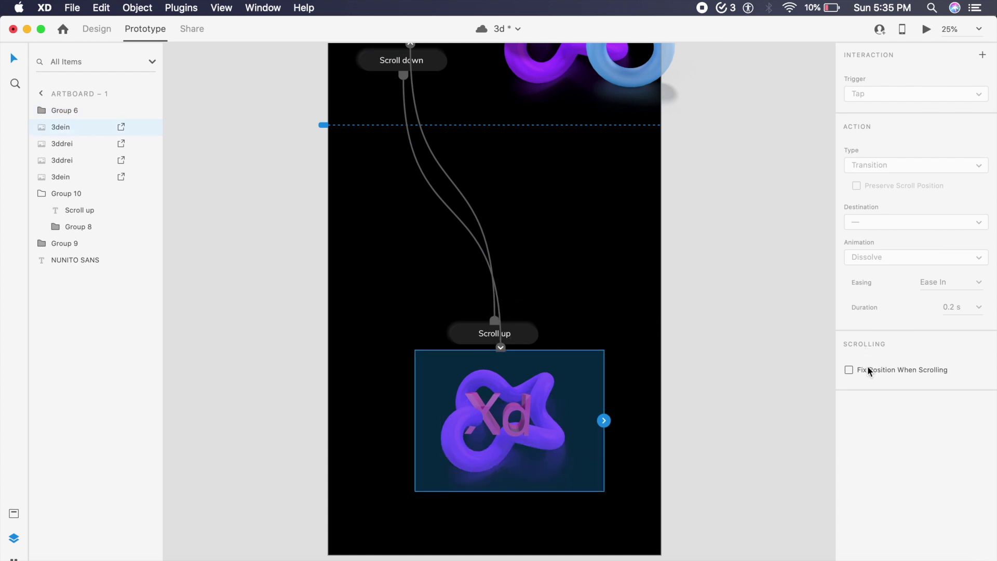
scroll(638, 369, up, 3)
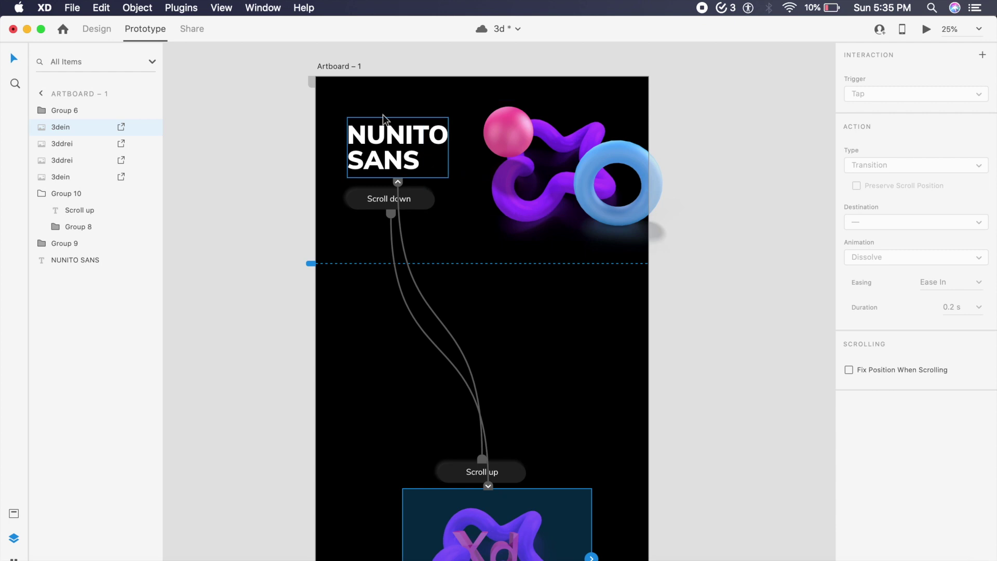
click(346, 67)
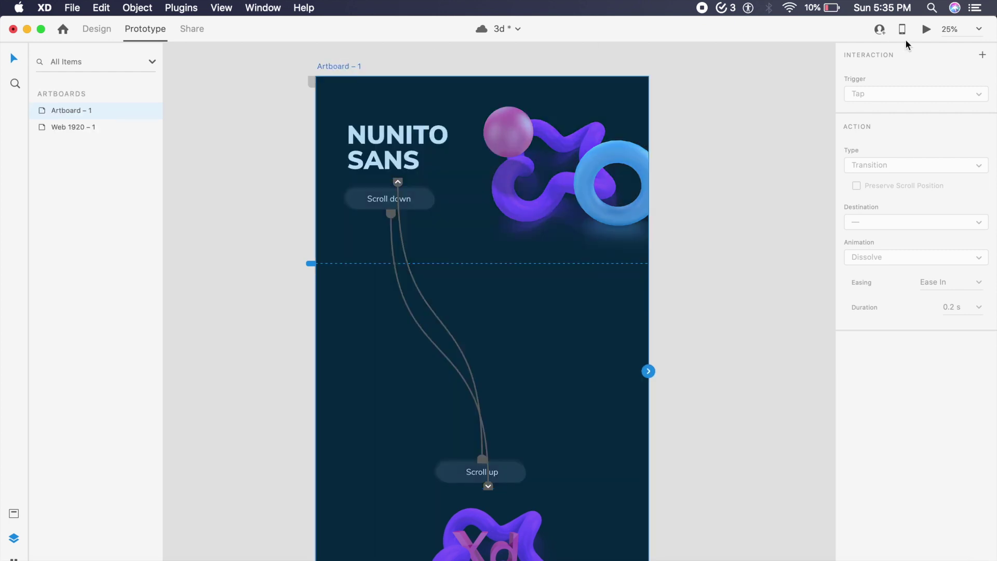
Run a desktop preview and test the Scroll down and Scroll up buttons
click(926, 30)
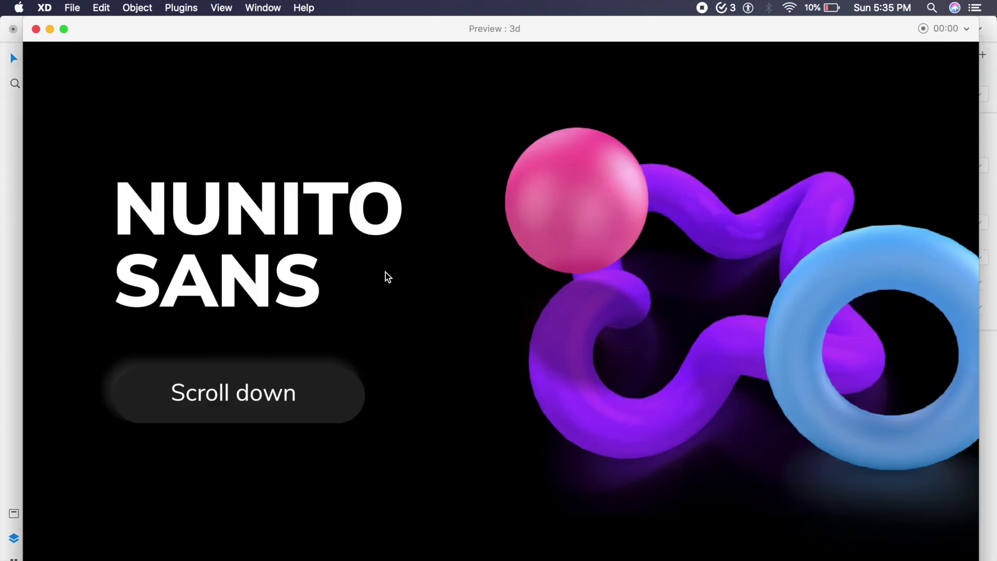
click(285, 392)
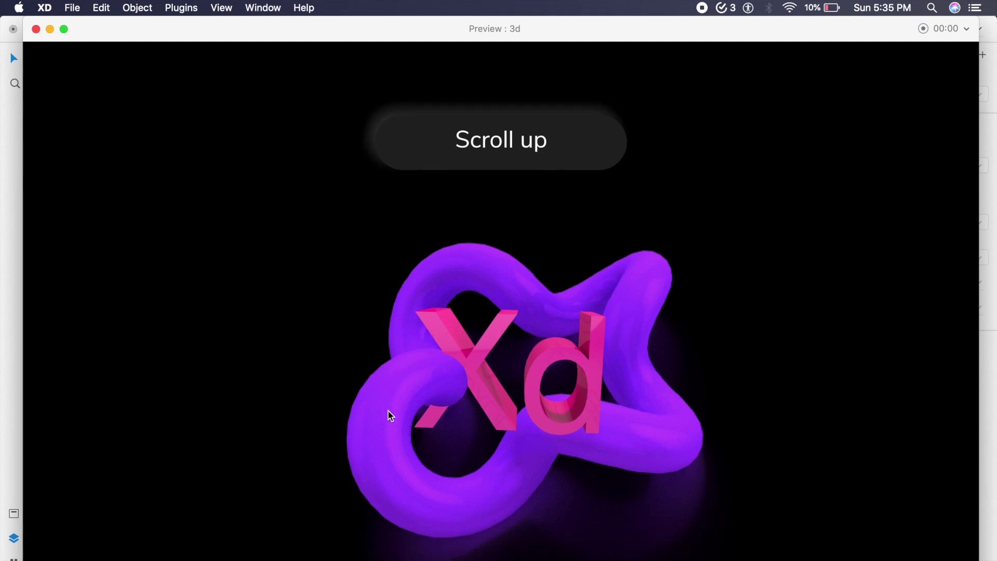
click(549, 139)
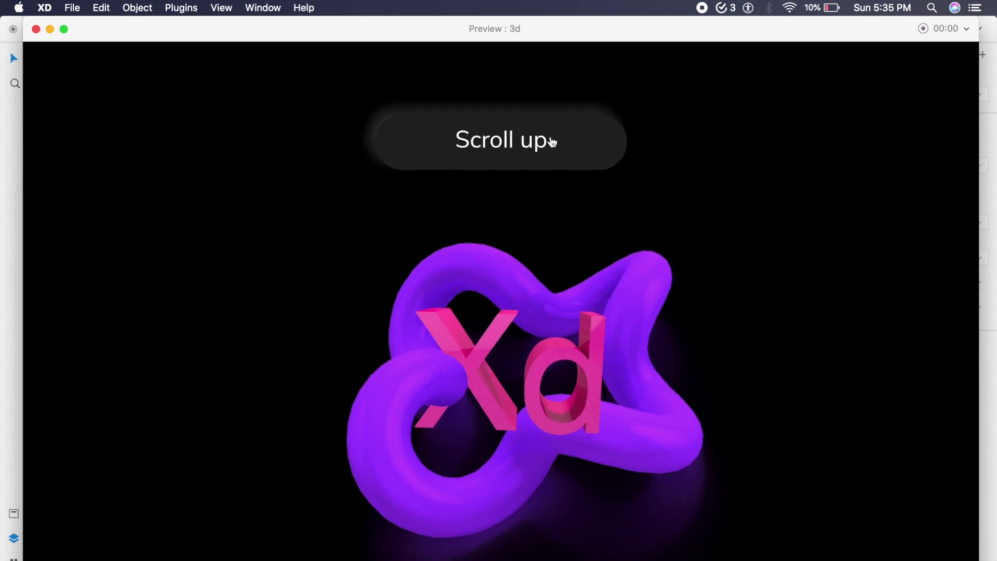